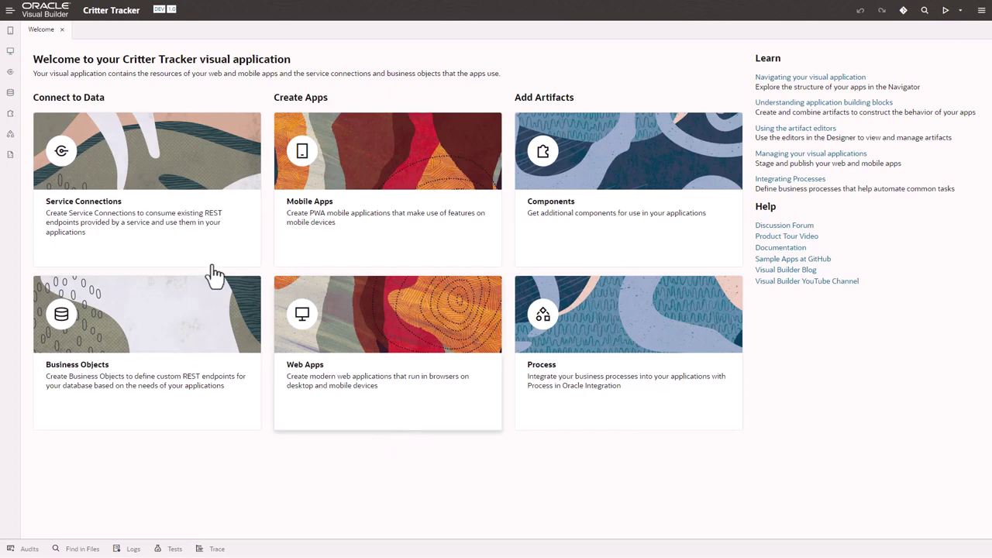
Examine the Critter business object's data rows and the Resource APIs addresses among its endpoints
{"action": "left_click", "coordinate": [9, 92]}
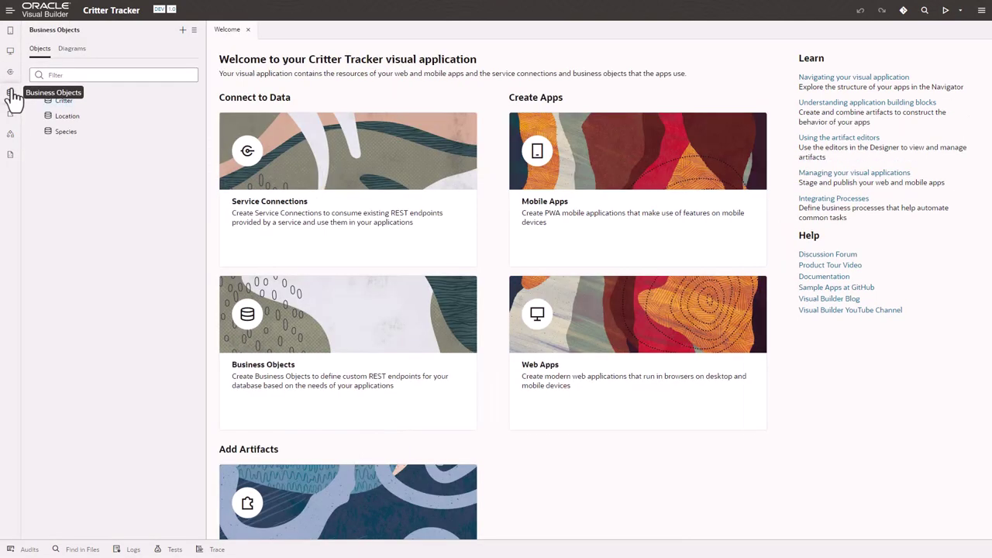
{"action": "left_click", "coordinate": [64, 100]}
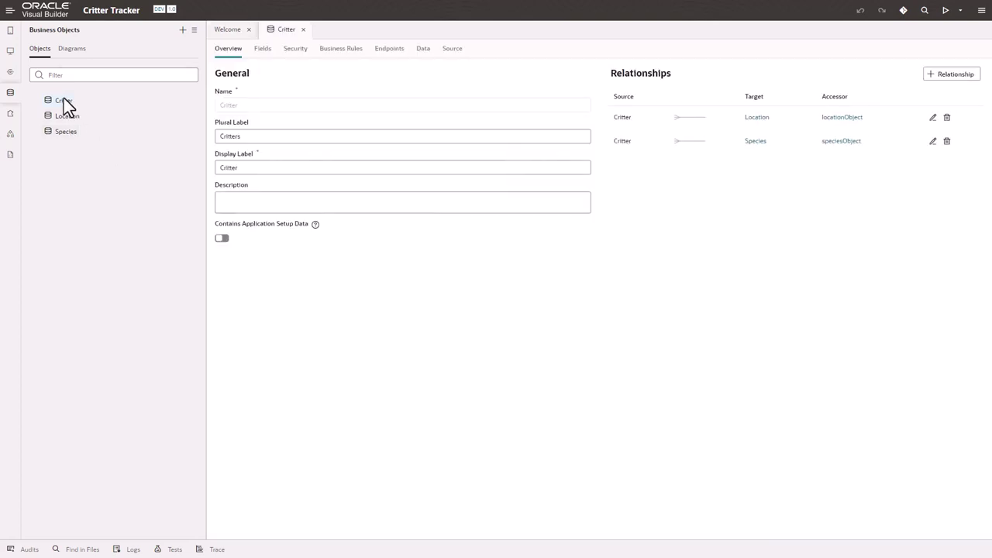
{"action": "left_click", "coordinate": [423, 49]}
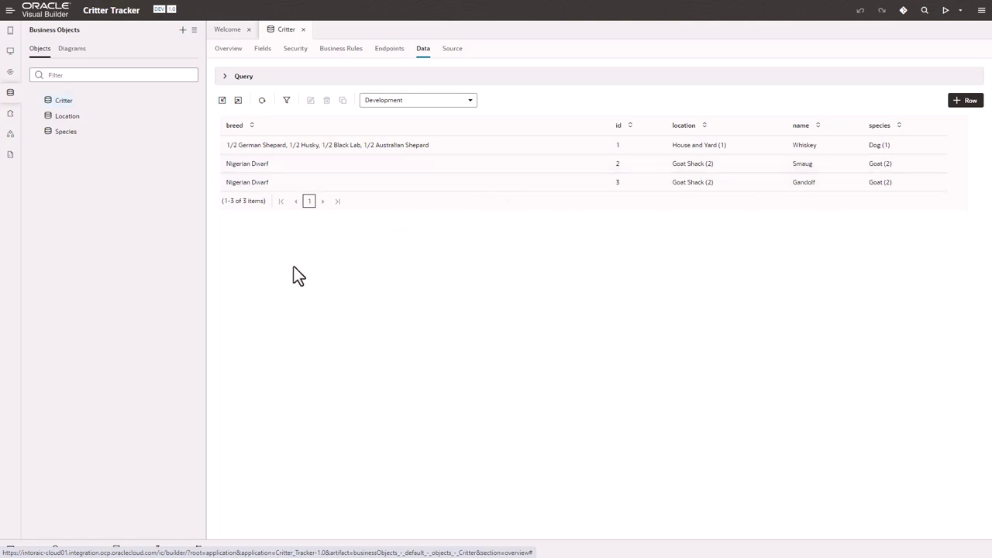
{"action": "left_click", "coordinate": [388, 50]}
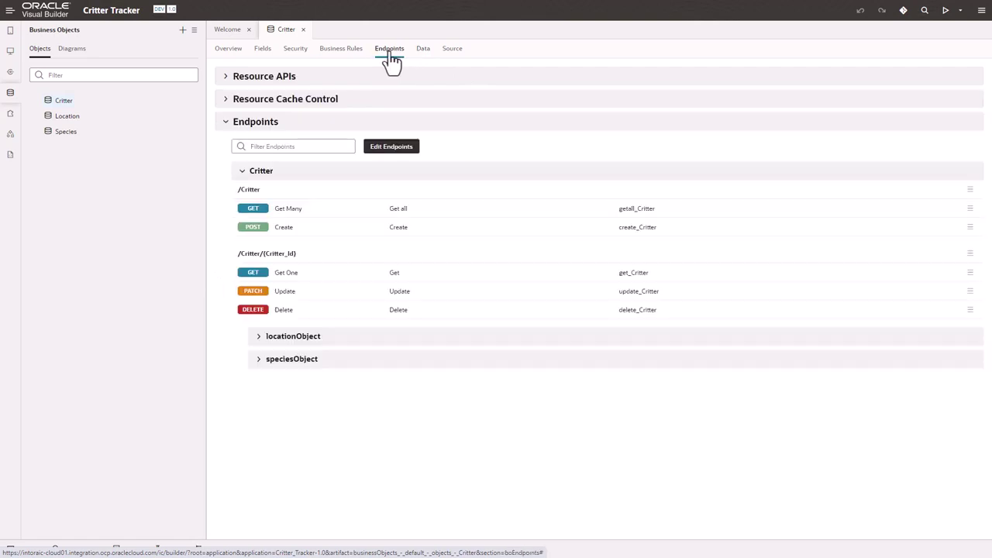
{"action": "left_click", "coordinate": [226, 78]}
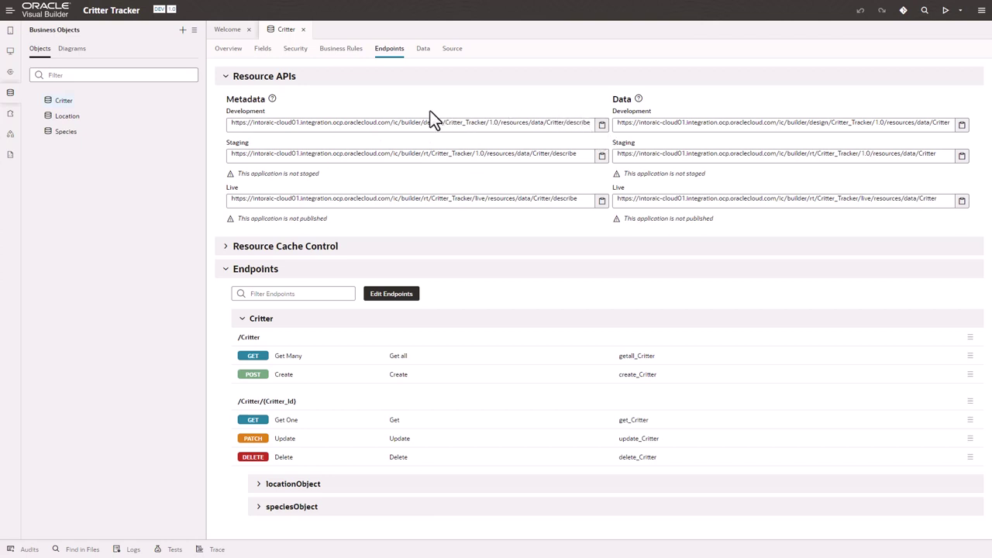
Switch to the Excel workbook critters-source.xlsx and start a new Visual Builder layout from the Critter development metadata web address
{"action": "left_click", "coordinate": [810, 553]}
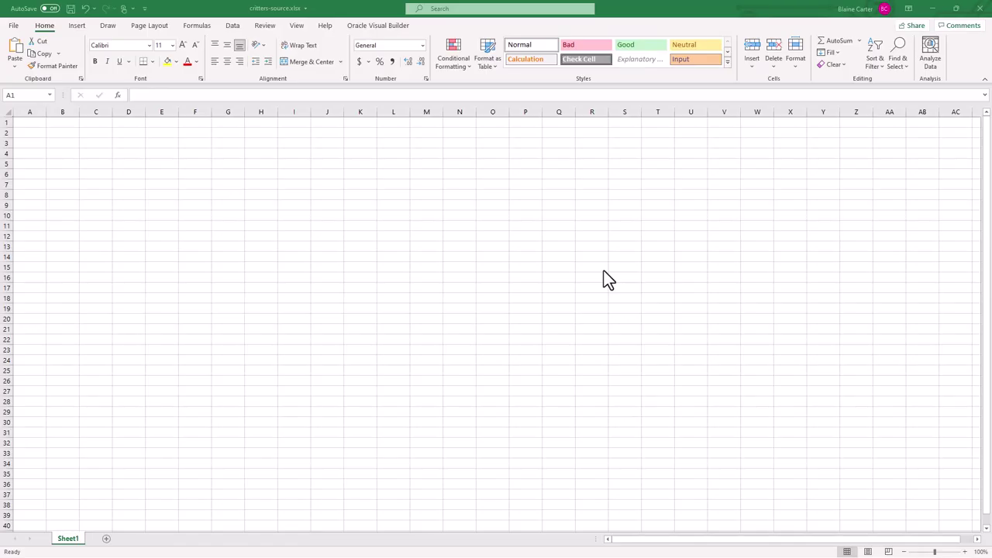
{"action": "left_click", "coordinate": [379, 26]}
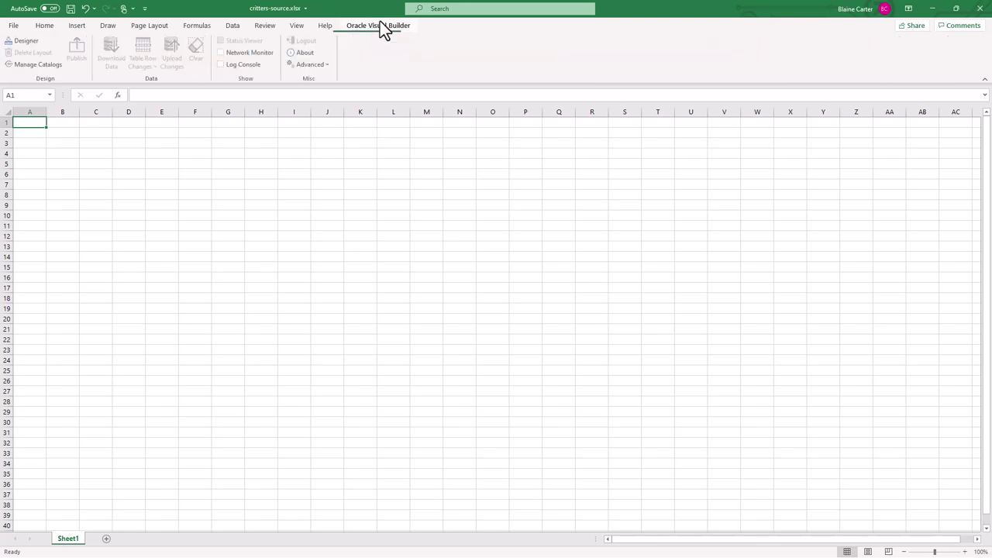
{"action": "left_click", "coordinate": [26, 41]}
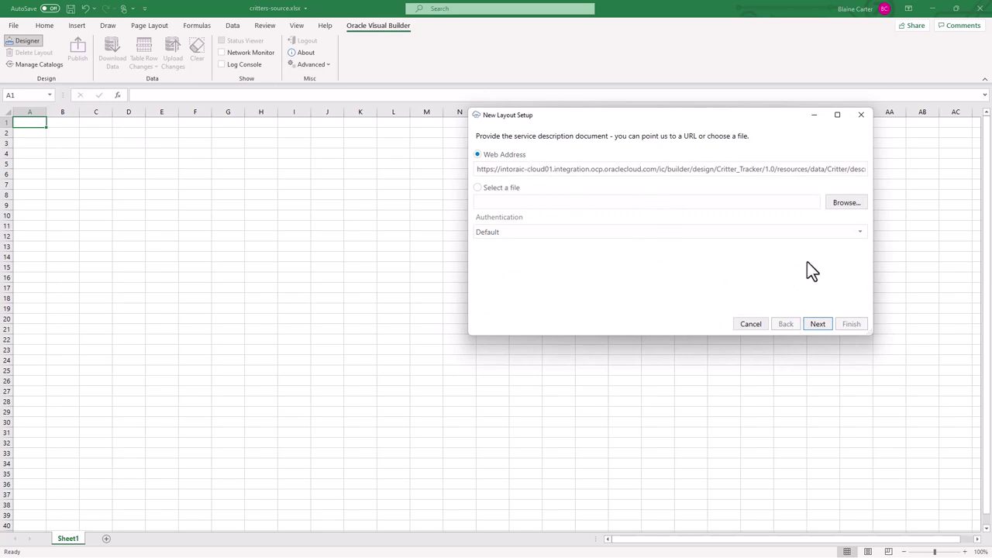
{"action": "left_click", "coordinate": [818, 324]}
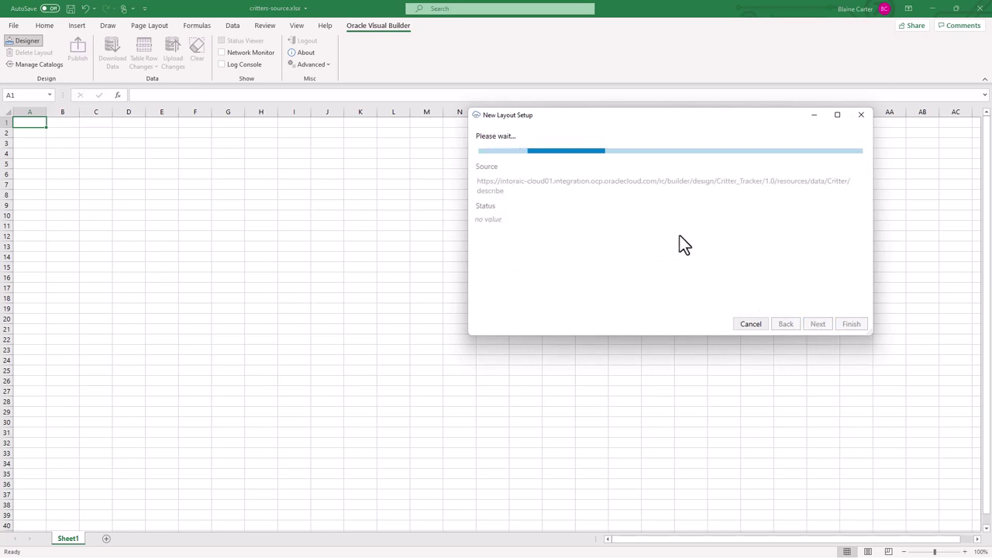
Sign in to the integration service with the user name and the account password
{"action": "left_click", "coordinate": [690, 251]}
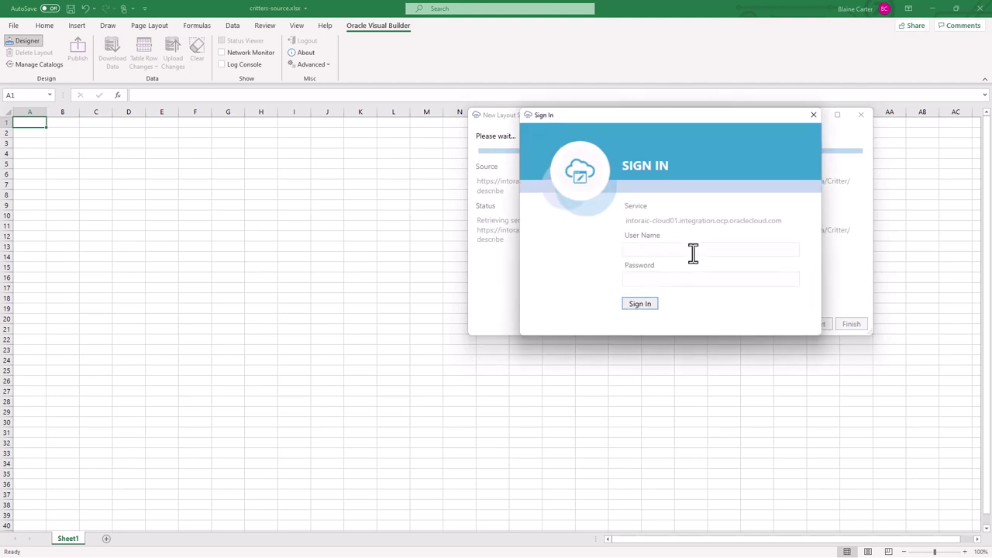
{"action": "type", "text": "handsonlab"}
{"action": "left_click", "coordinate": [719, 280]}
{"action": "type", "text": "**********"}
{"action": "left_click", "coordinate": [628, 303]}
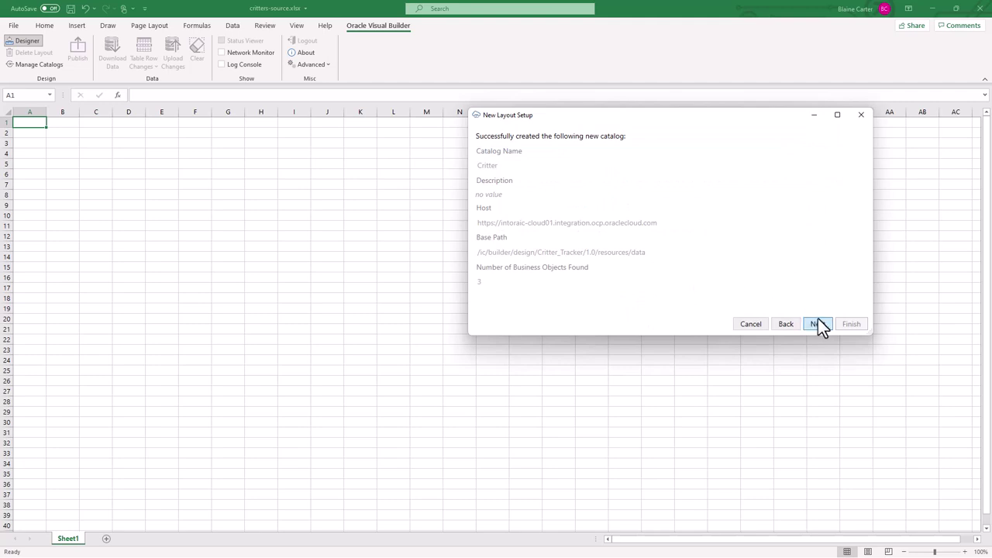
Create a Table Layout for the Critter business object and download its data into the sheet
{"action": "left_click", "coordinate": [819, 324]}
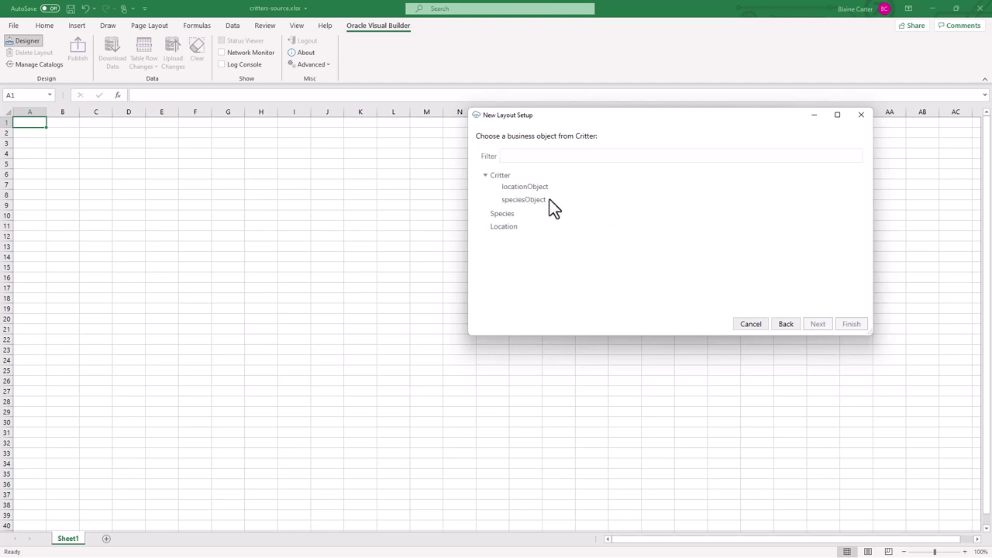
{"action": "left_click", "coordinate": [500, 175]}
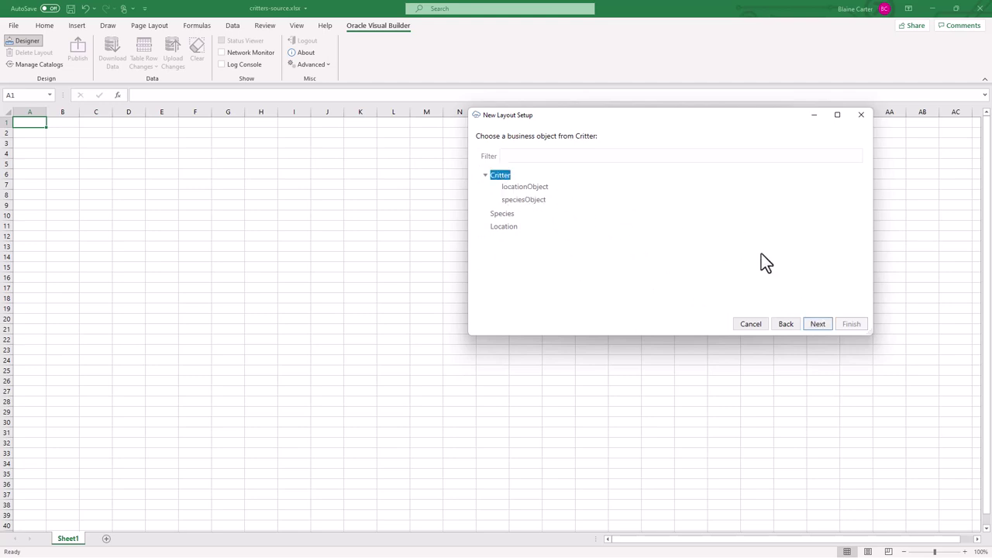
{"action": "left_click", "coordinate": [818, 324]}
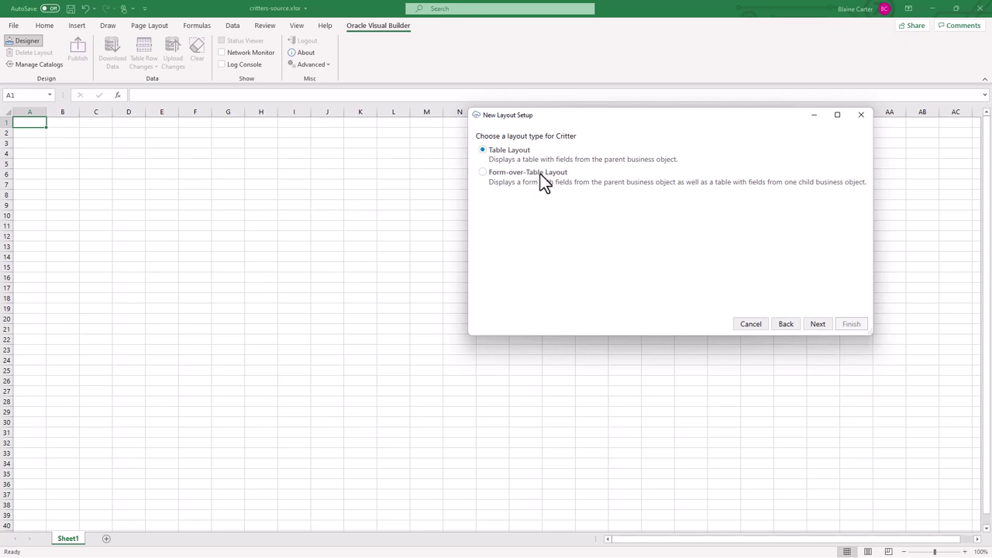
{"action": "left_click", "coordinate": [823, 324]}
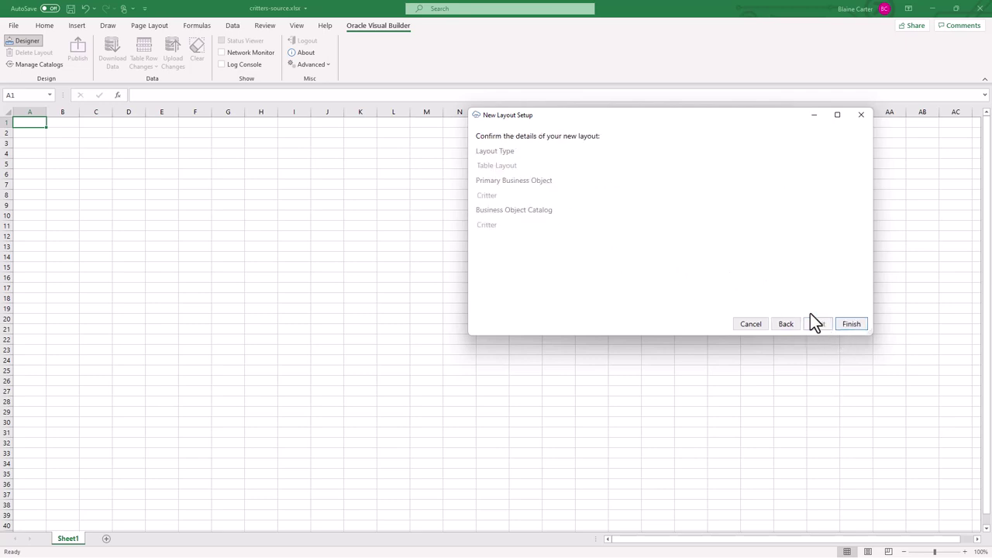
{"action": "left_click", "coordinate": [850, 325]}
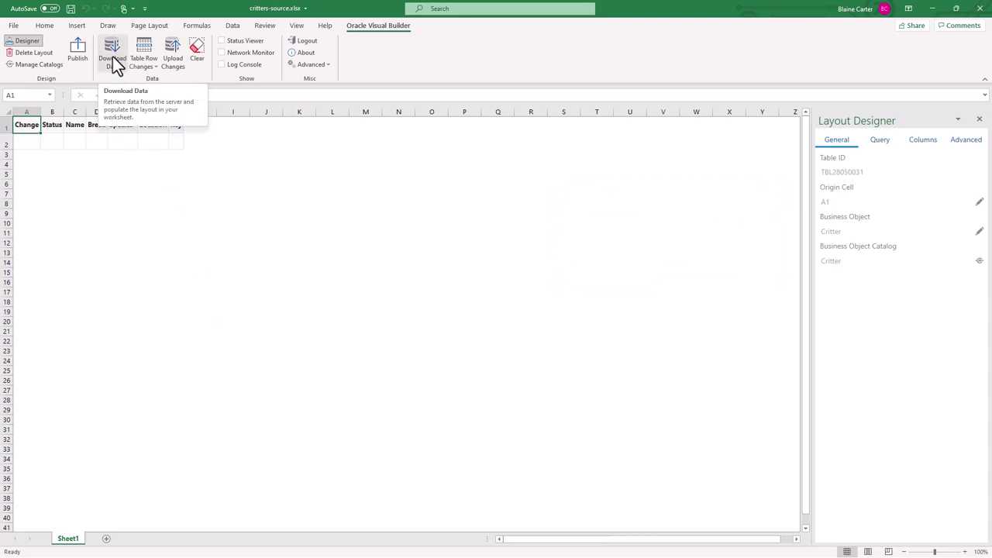
{"action": "left_click", "coordinate": [114, 62]}
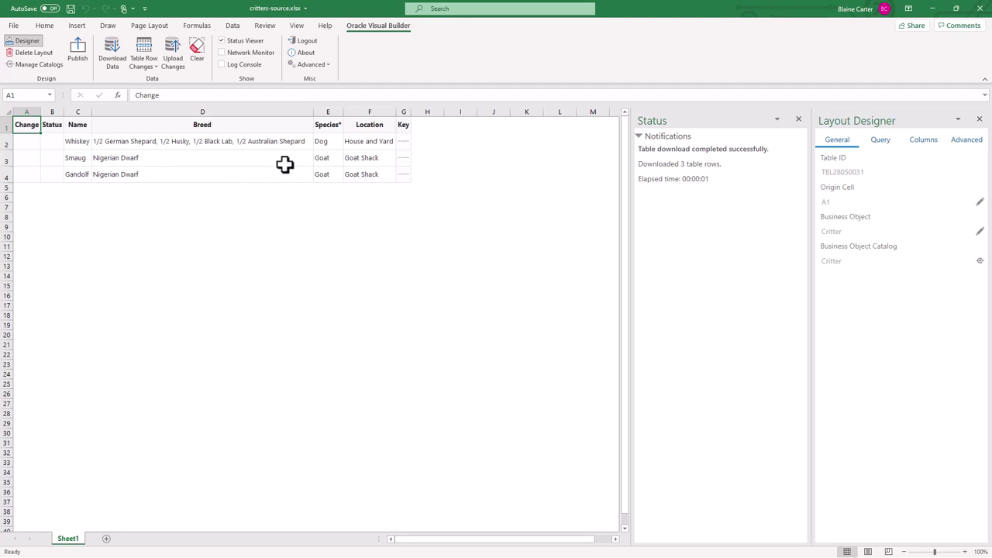
Inspect the species and location choices offered for the Smaug row
{"action": "left_click", "coordinate": [323, 161]}
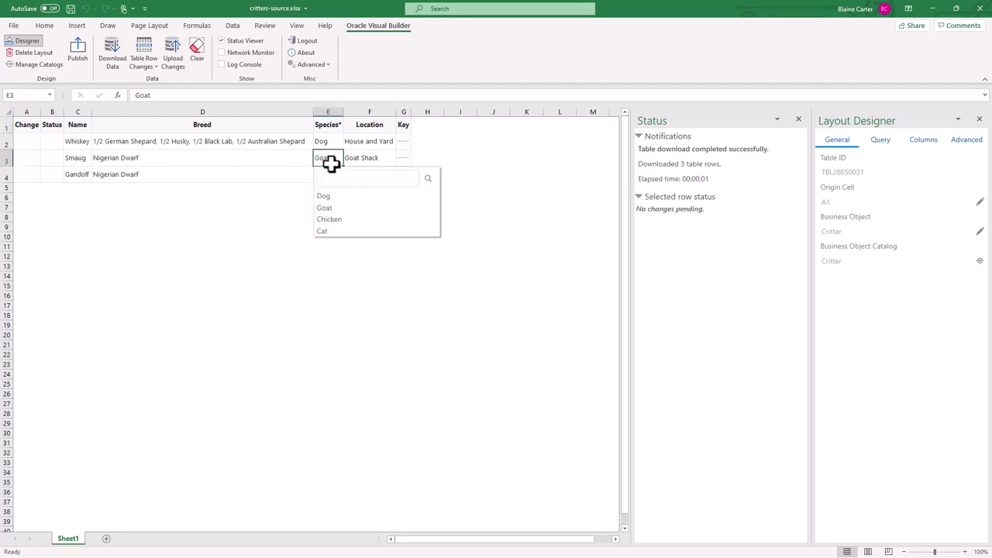
{"action": "left_click", "coordinate": [375, 158]}
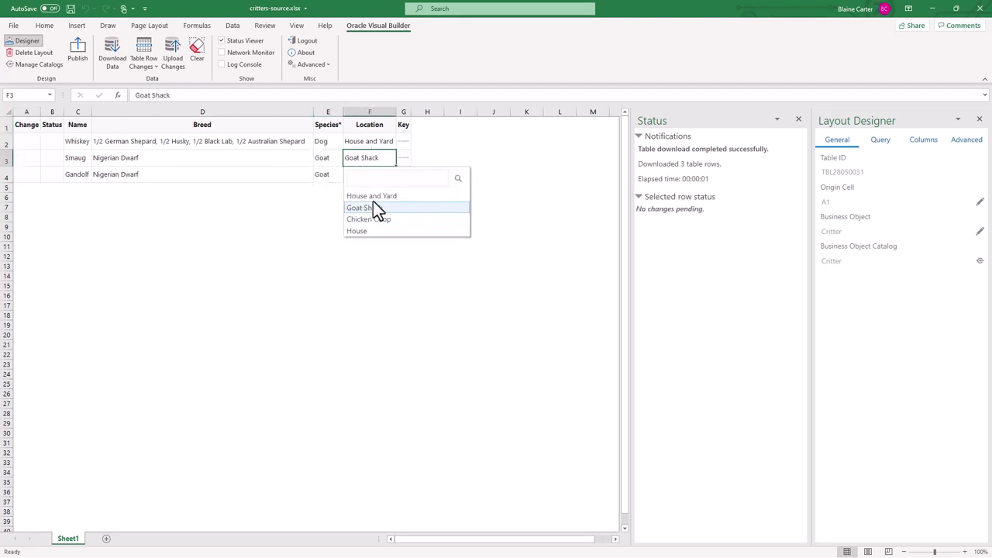
{"action": "left_click", "coordinate": [309, 159]}
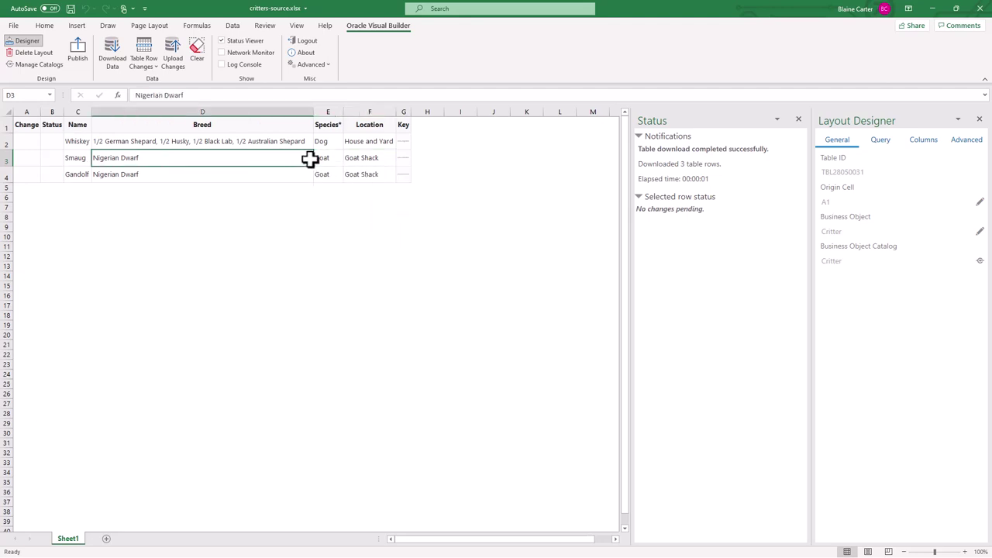
Set Smaug's species to Dog, upload the change and download the table data again
{"action": "left_click", "coordinate": [326, 159]}
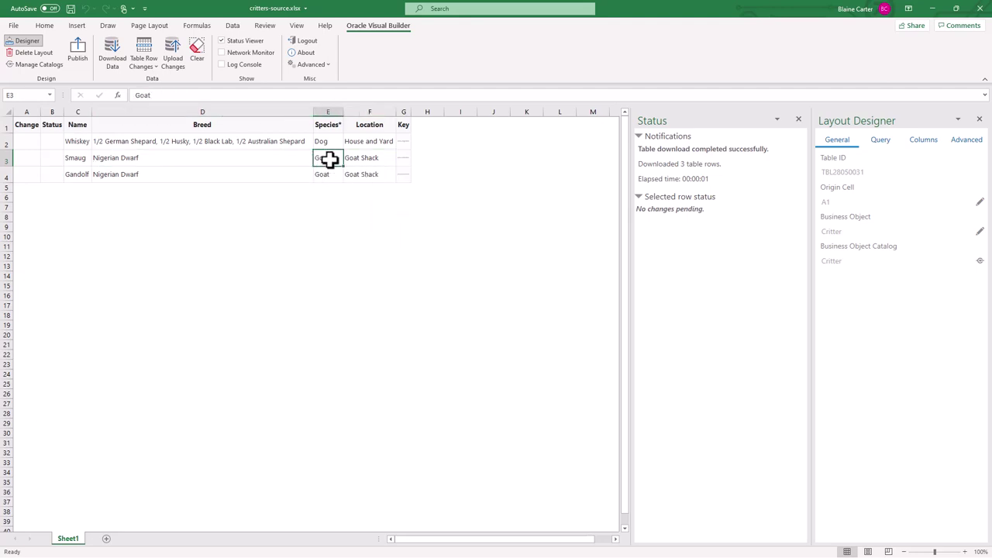
{"action": "left_click", "coordinate": [263, 160]}
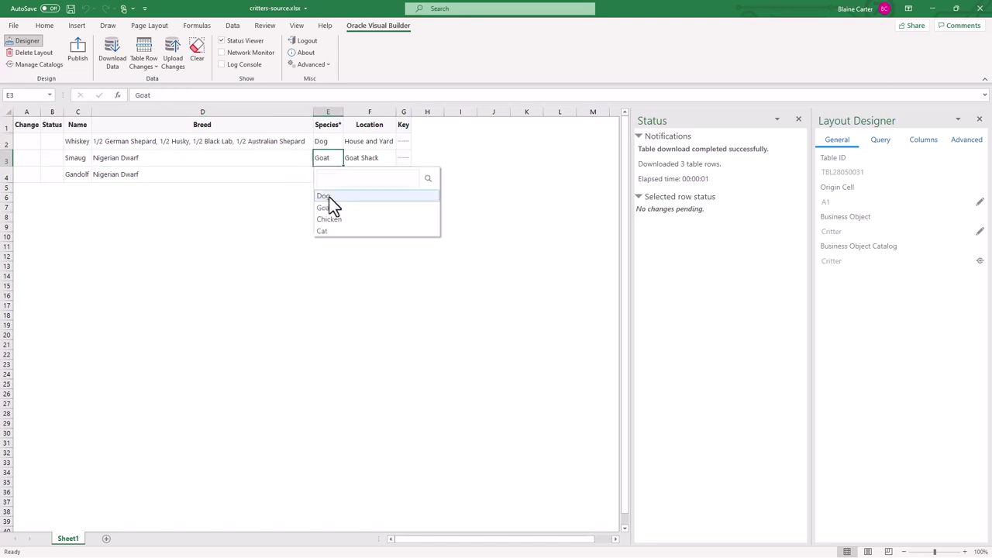
{"action": "left_click", "coordinate": [329, 196]}
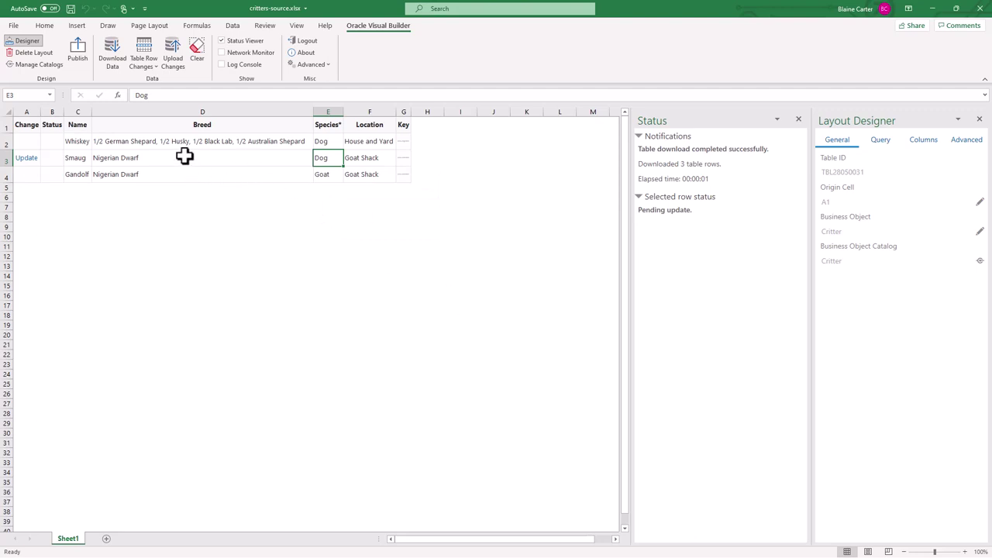
{"action": "left_click", "coordinate": [175, 51]}
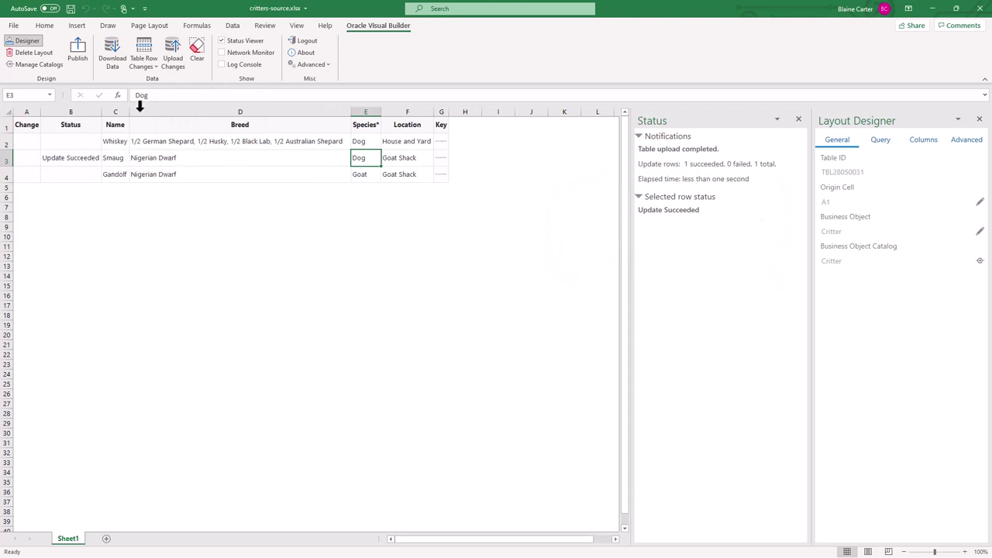
{"action": "left_click", "coordinate": [114, 56]}
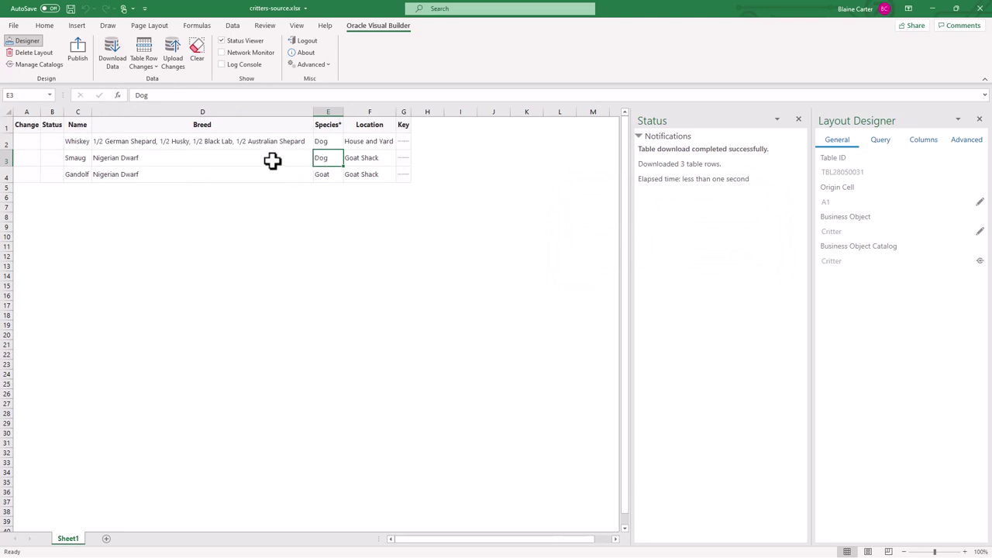
Set Smaug's species to Goat, upload the change and refresh the table from the server
{"action": "left_click", "coordinate": [328, 159]}
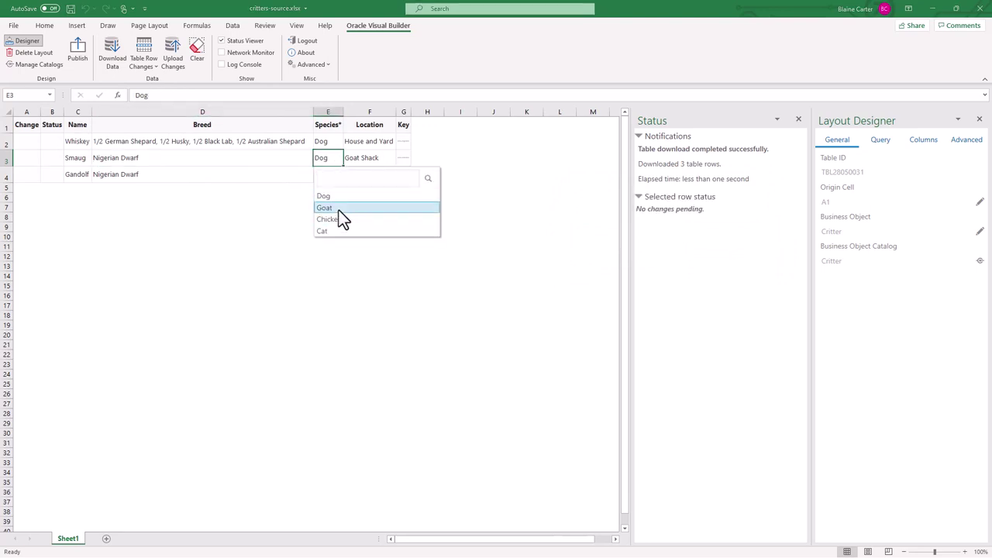
{"action": "left_click", "coordinate": [338, 210]}
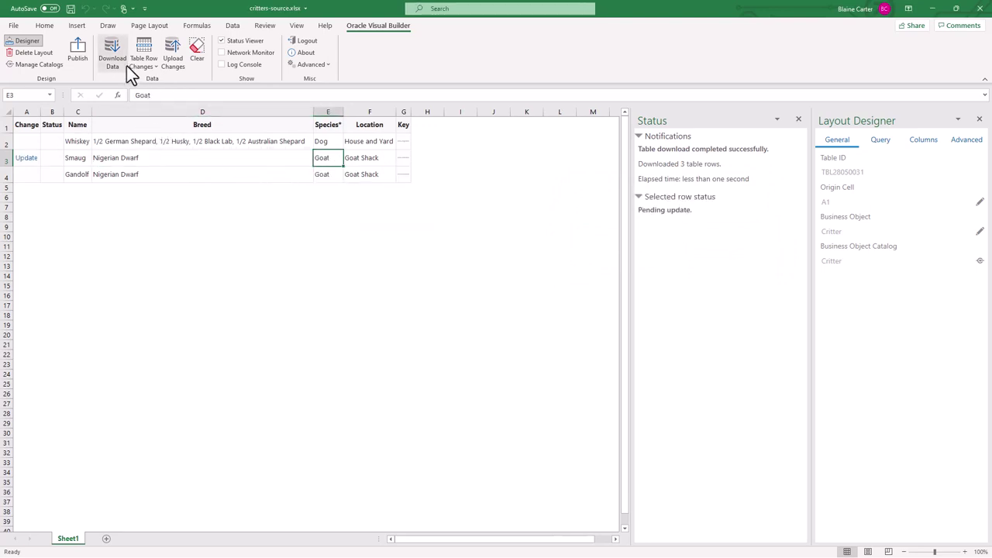
{"action": "left_click", "coordinate": [172, 51]}
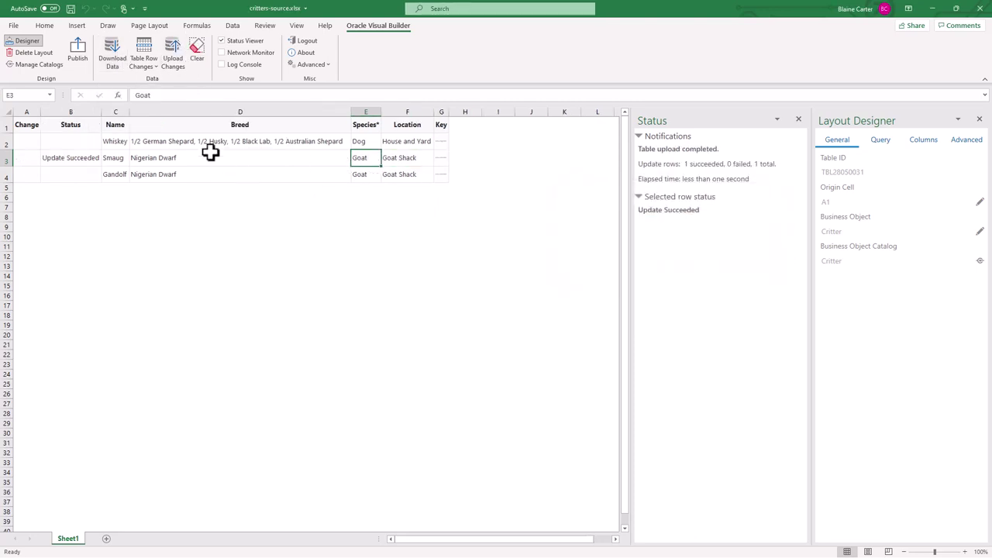
{"action": "left_click", "coordinate": [107, 66]}
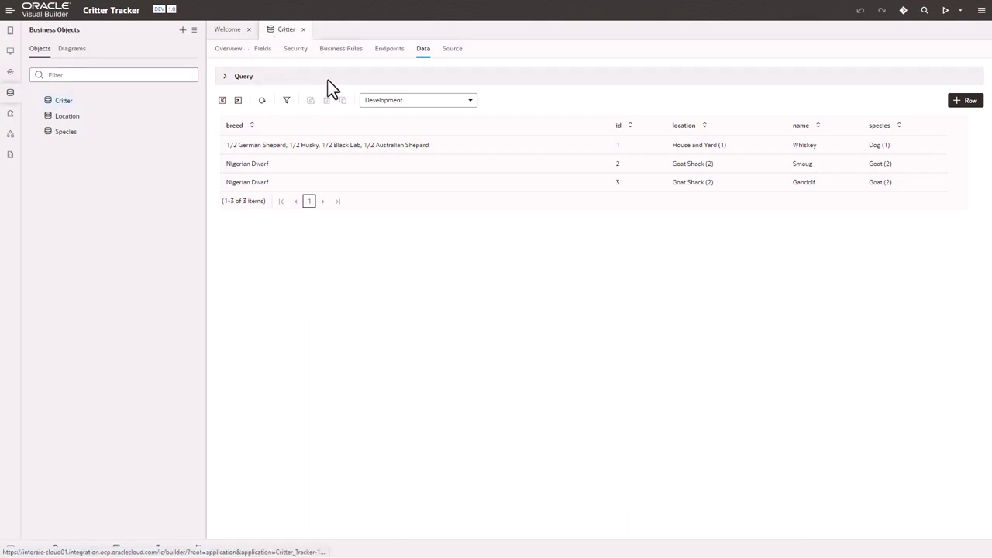
Switch to Visual Builder and activate the Critter object's SetLocationInsert trigger and its Before Update trigger
{"action": "left_click", "coordinate": [339, 54]}
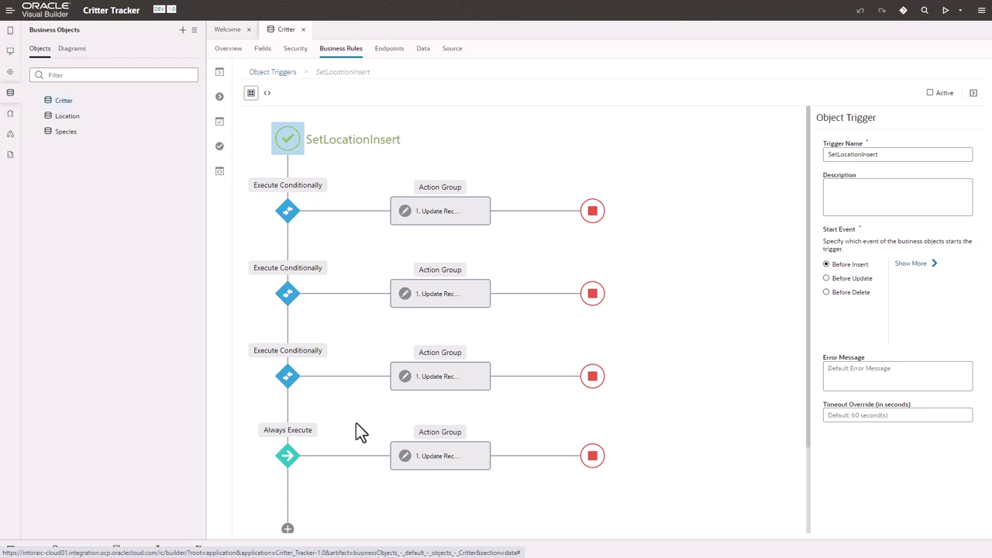
{"action": "left_click", "coordinate": [266, 72]}
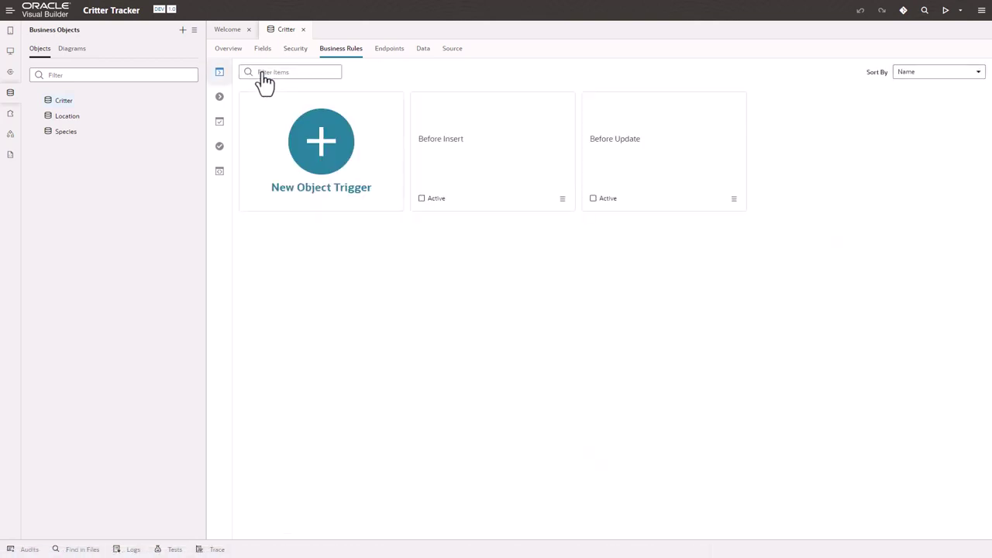
{"action": "left_click", "coordinate": [422, 199]}
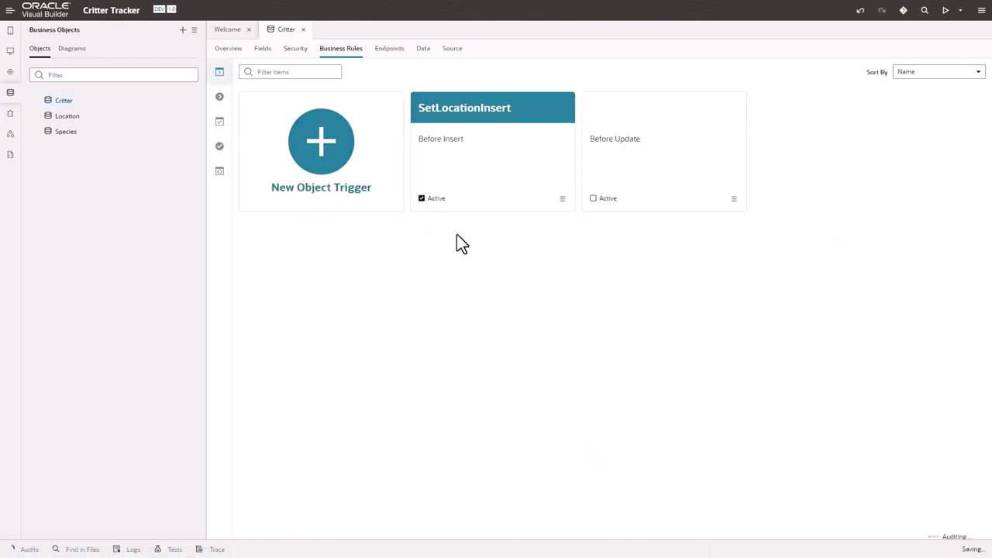
{"action": "left_click", "coordinate": [594, 198]}
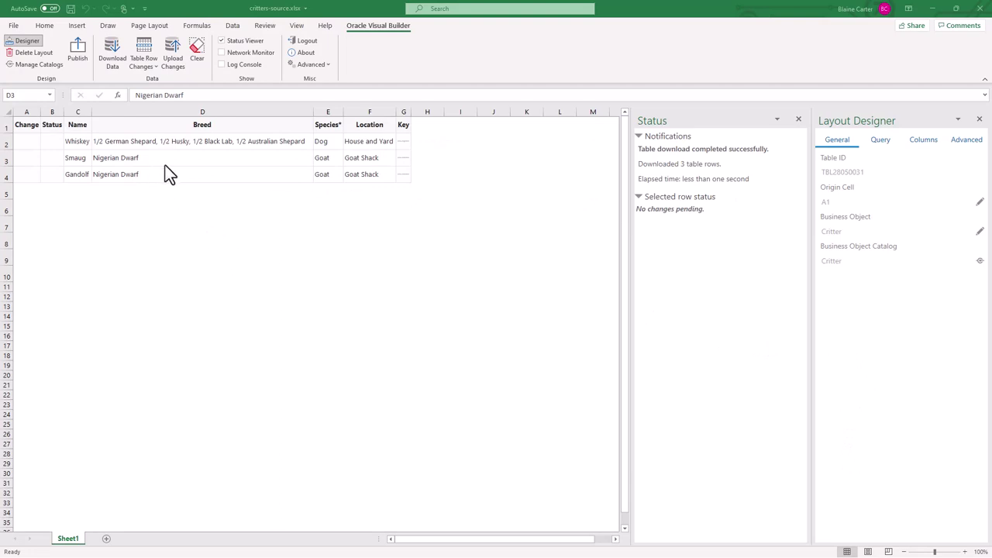
Set Smaug's species to Chicken and upload the change
{"action": "left_click", "coordinate": [325, 157]}
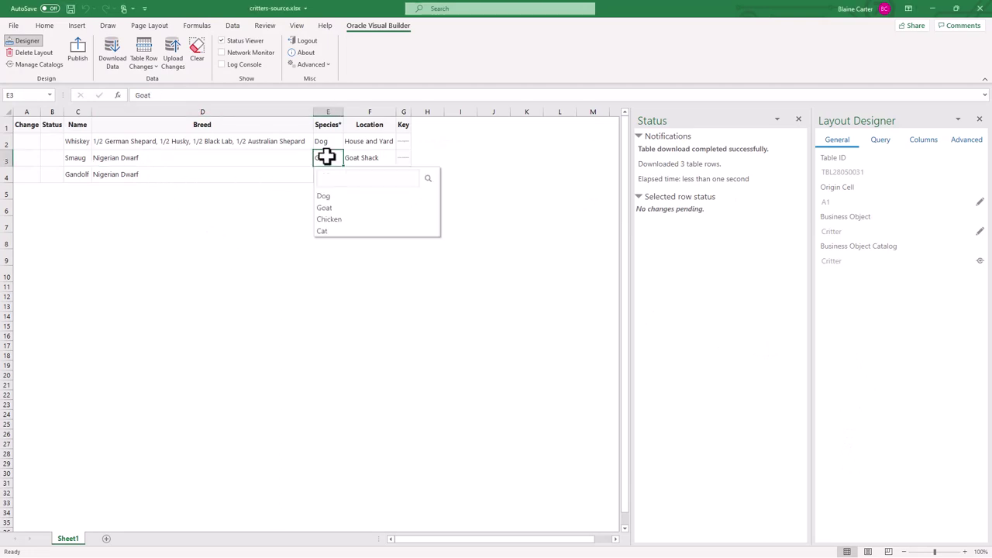
{"action": "left_click", "coordinate": [329, 220]}
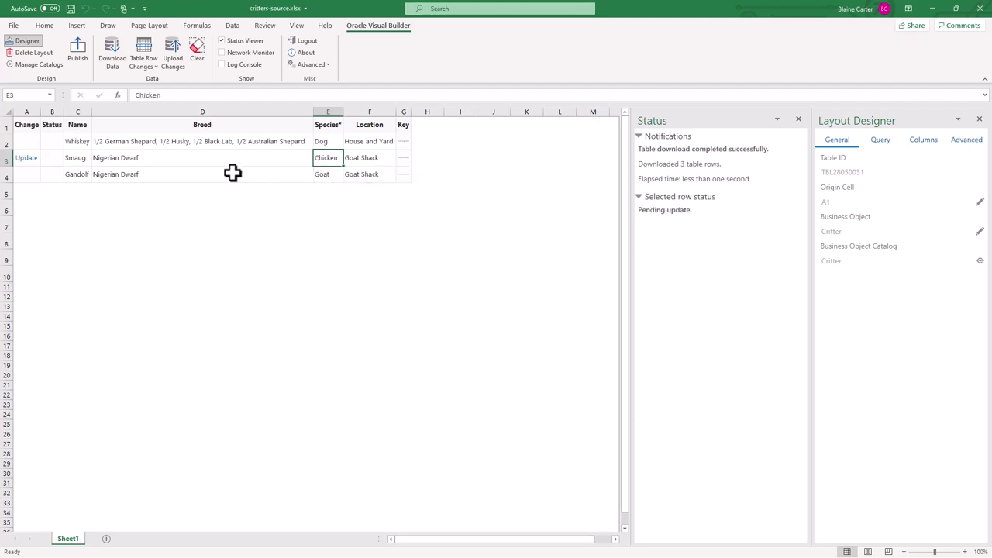
{"action": "left_click", "coordinate": [172, 54]}
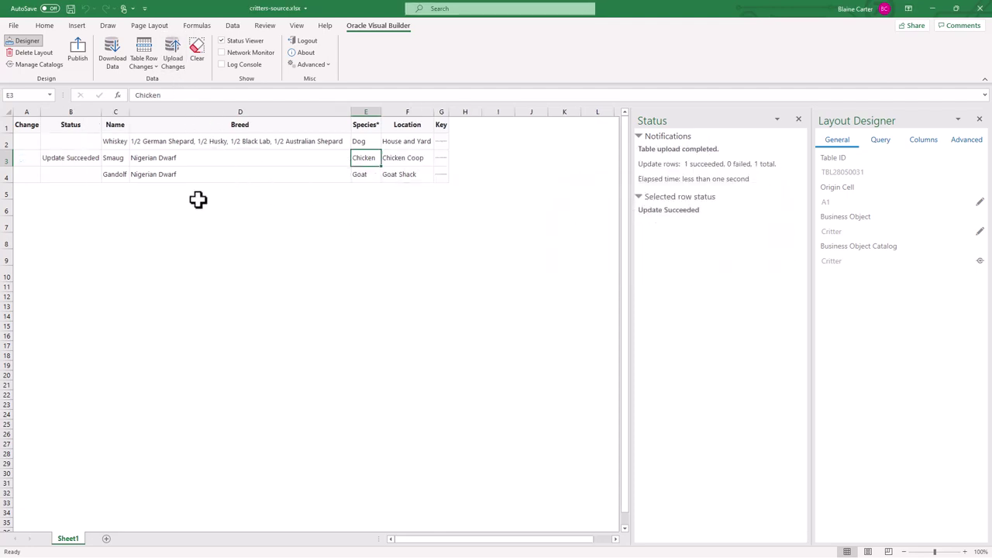
Try to set Smaug's location to House and upload the change
{"action": "left_click", "coordinate": [411, 160]}
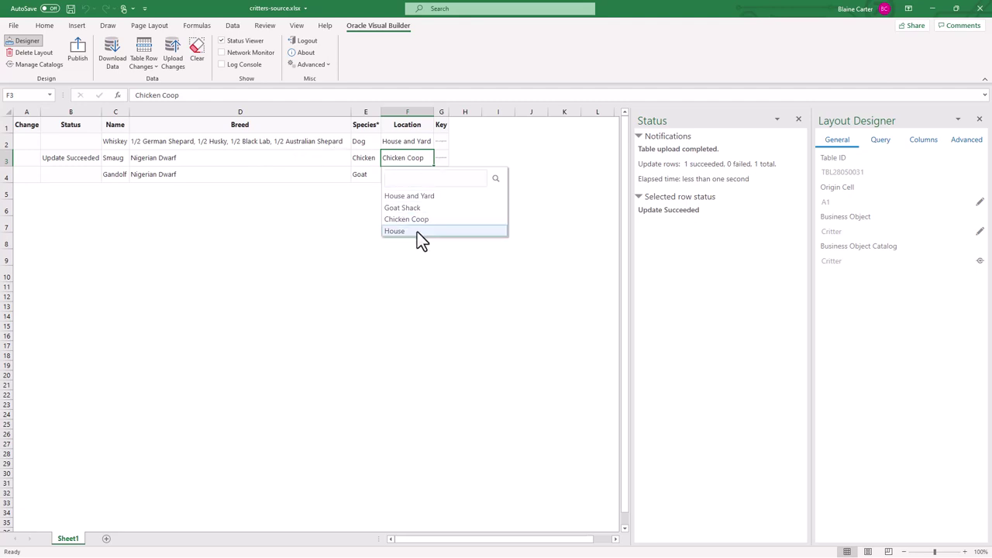
{"action": "left_click", "coordinate": [395, 231]}
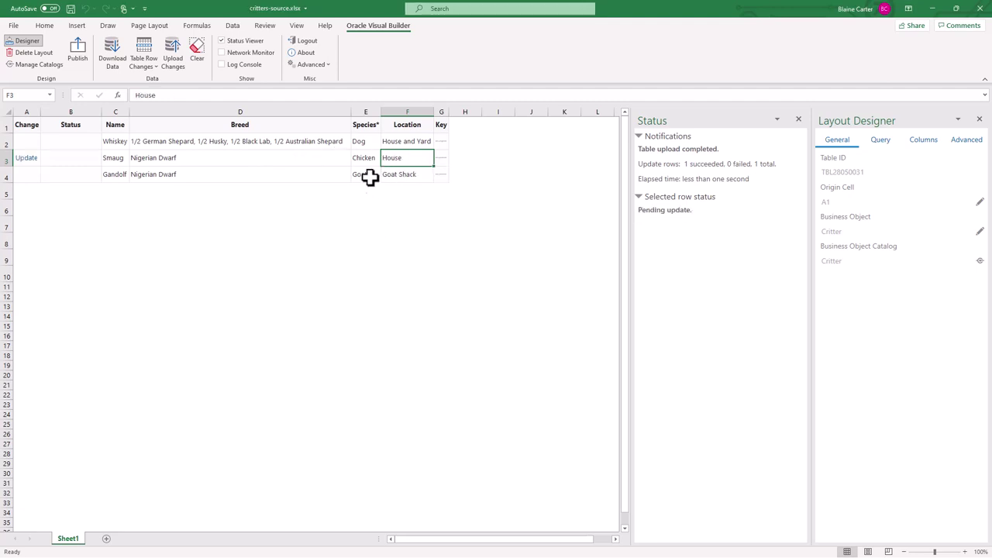
{"action": "left_click", "coordinate": [179, 56]}
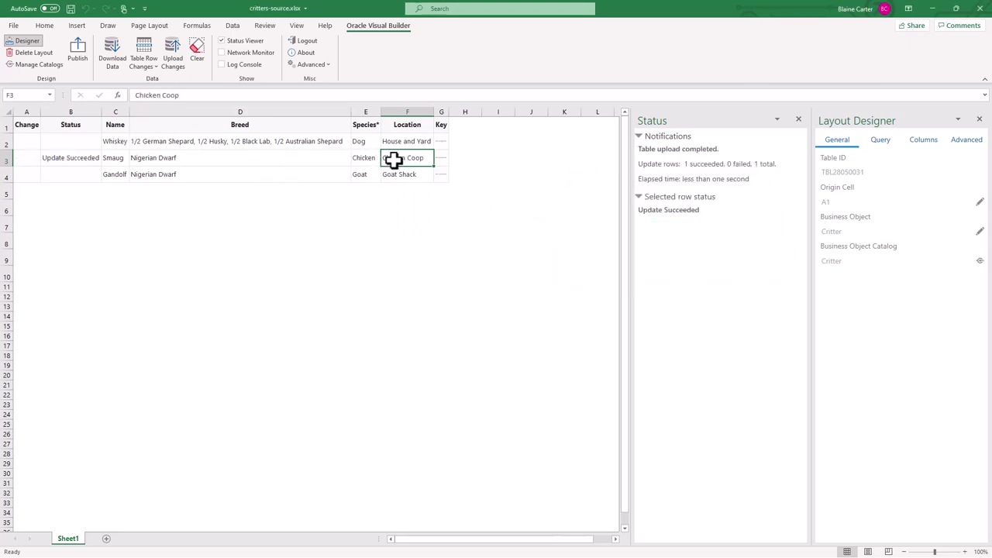
Set Smaug's species to Goat and add chicken rows Nugget, Cordon Blue, Caciatore, Parmesan and cat rows Meow, Puppy Cat with their breeds below Gandolf
{"action": "left_click", "coordinate": [360, 158]}
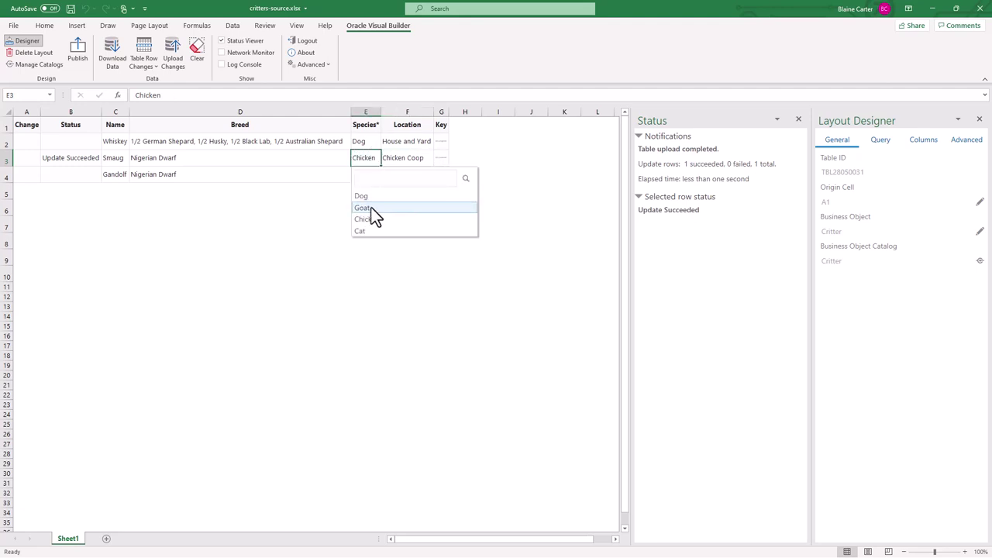
{"action": "left_click", "coordinate": [372, 208]}
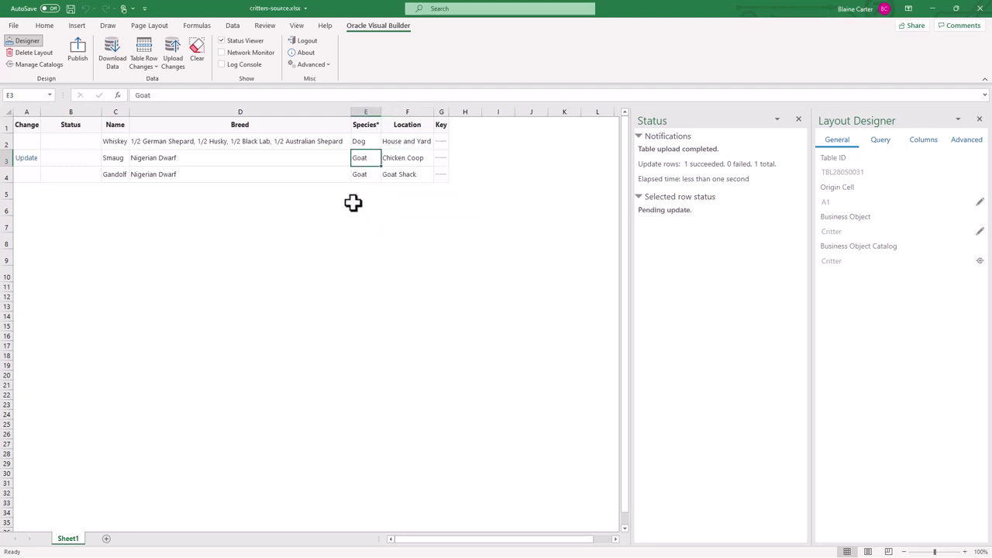
{"action": "left_click", "coordinate": [112, 192]}
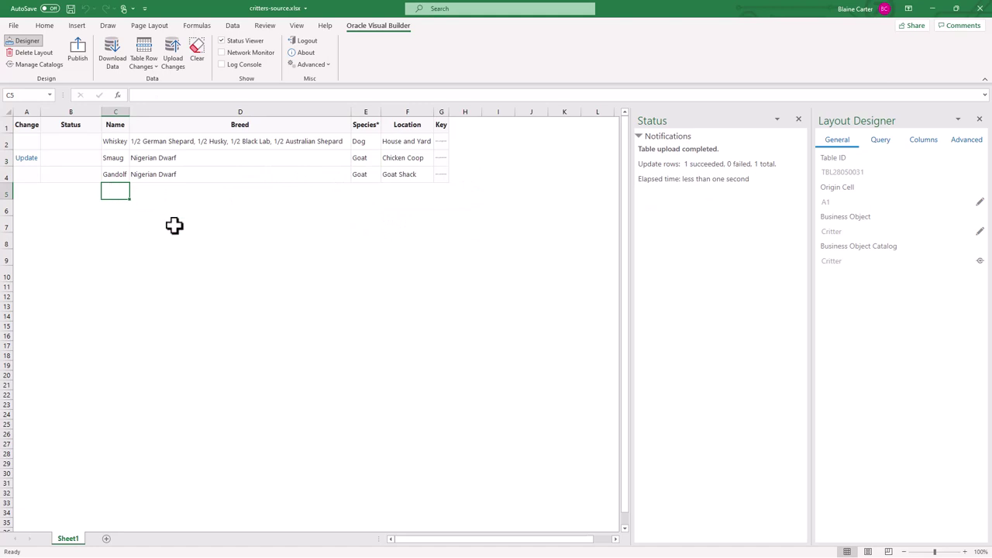
{"action": "type", "text": "Nugget\tPrairie Blue Bell\tChicken Cordon Blue\tPrairie Blue Bell\tChicken Caciatore\tBlue Egger\tChicken Parmesan\tBlue Egger\tChicken Meow\tTortie\tCat Puppy Cat\tMain Coon\tCat"}
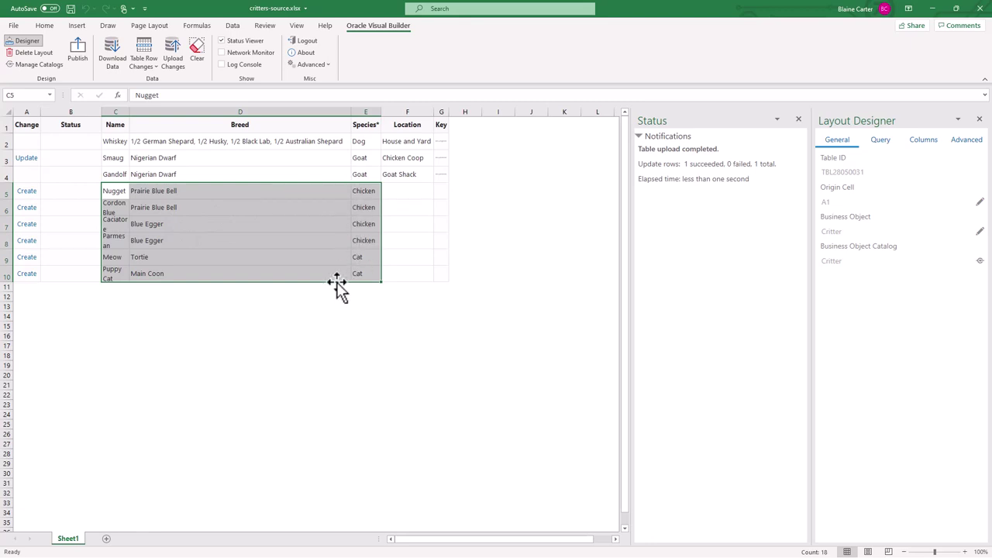
Upload the pending Smaug update together with the six new critter rows
{"action": "left_click", "coordinate": [217, 176]}
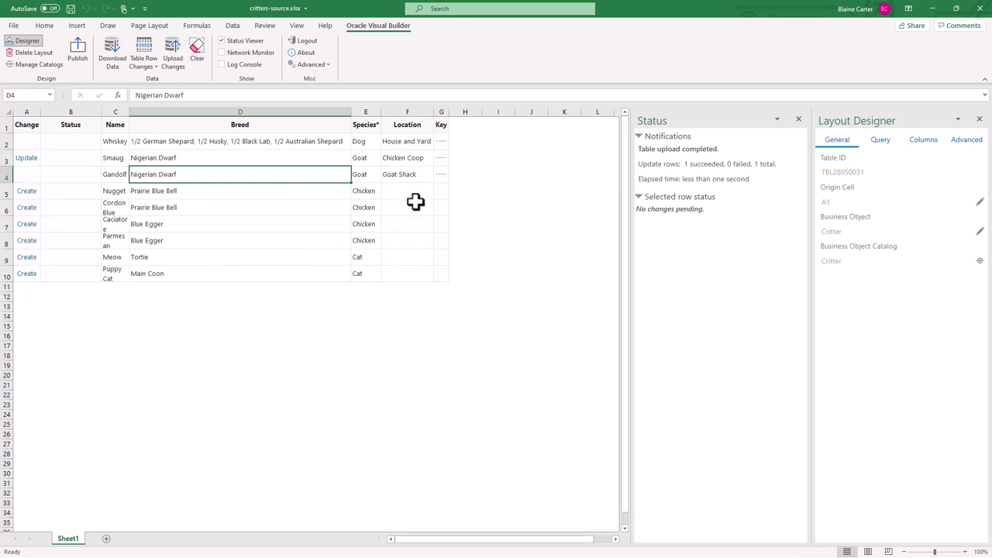
{"action": "left_click", "coordinate": [173, 51]}
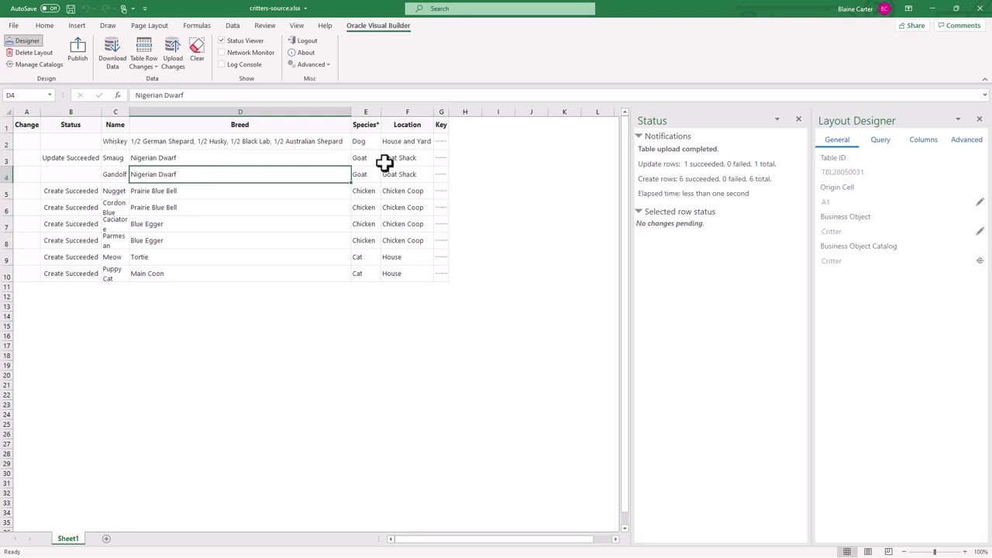
{"action": "left_click", "coordinate": [285, 158]}
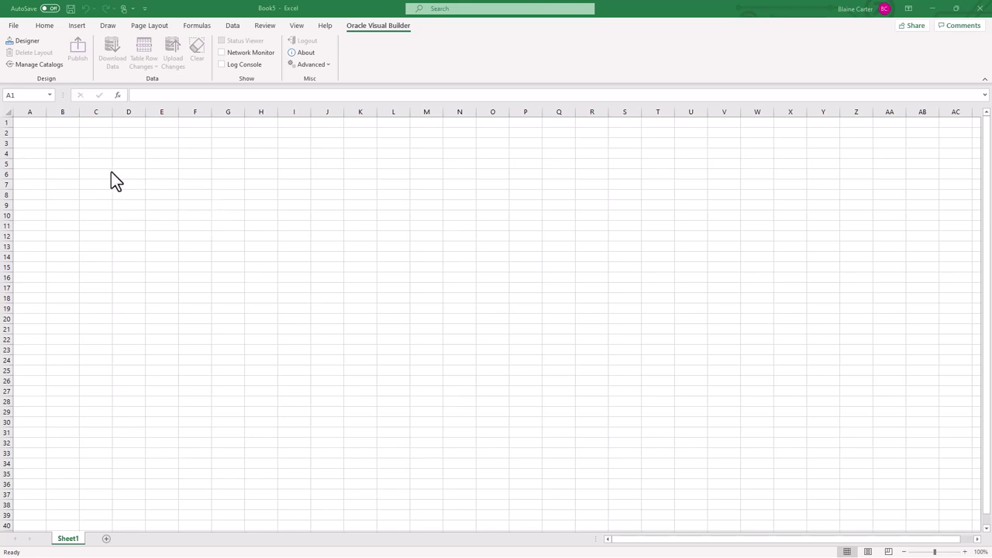
{"action": "left_click", "coordinate": [364, 25]}
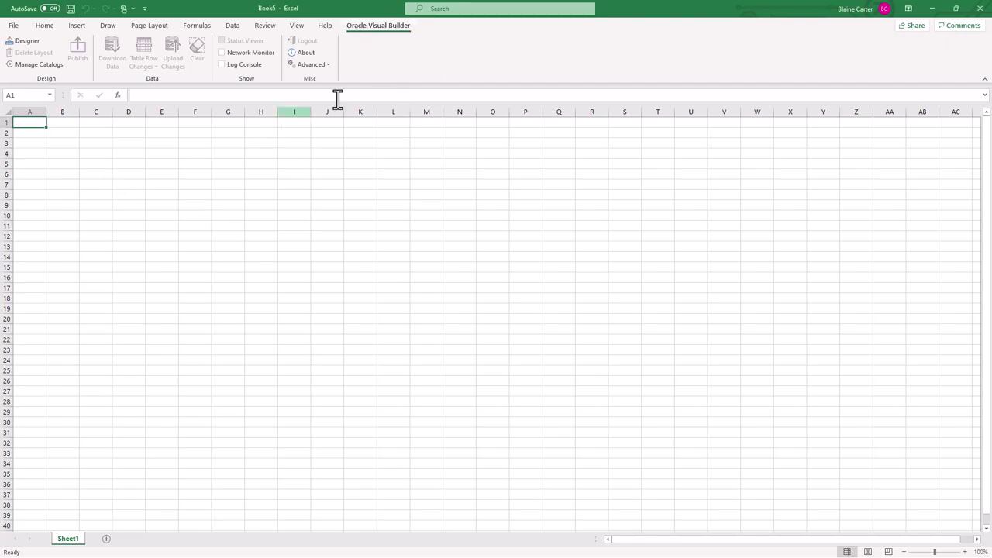
{"action": "left_click", "coordinate": [28, 43]}
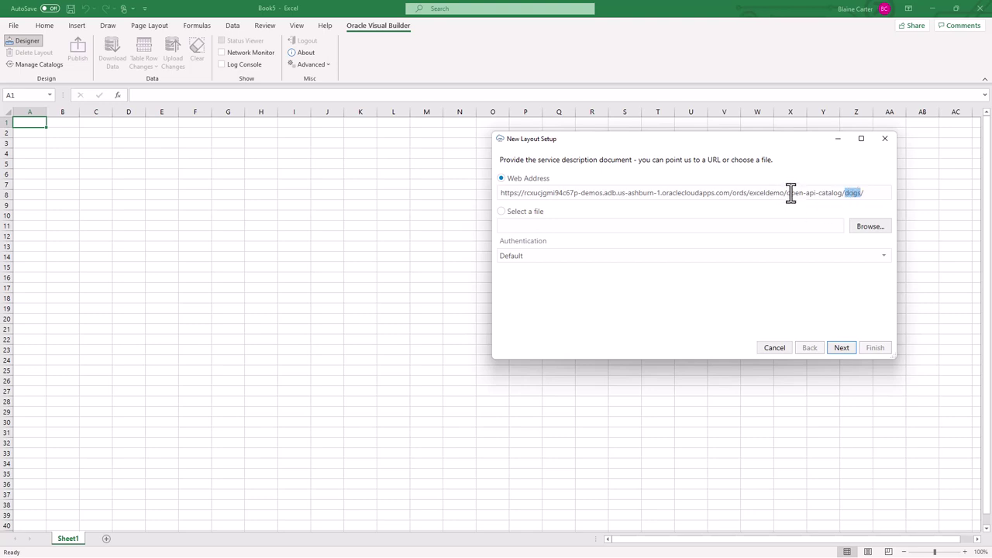
{"action": "left_click_drag", "start_coordinate": [787, 193], "coordinate": [847, 194]}
{"action": "left_click", "coordinate": [571, 256]}
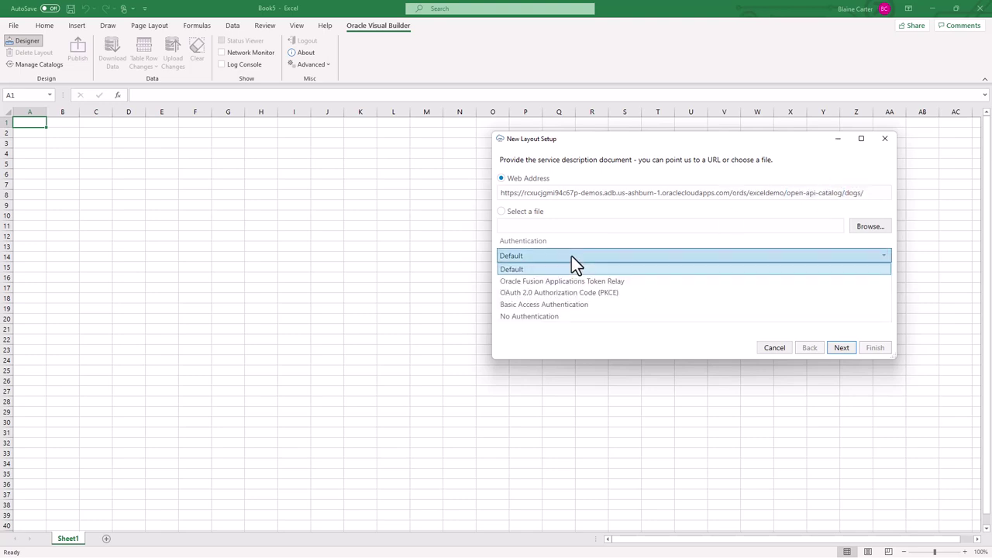
{"action": "left_click", "coordinate": [623, 318]}
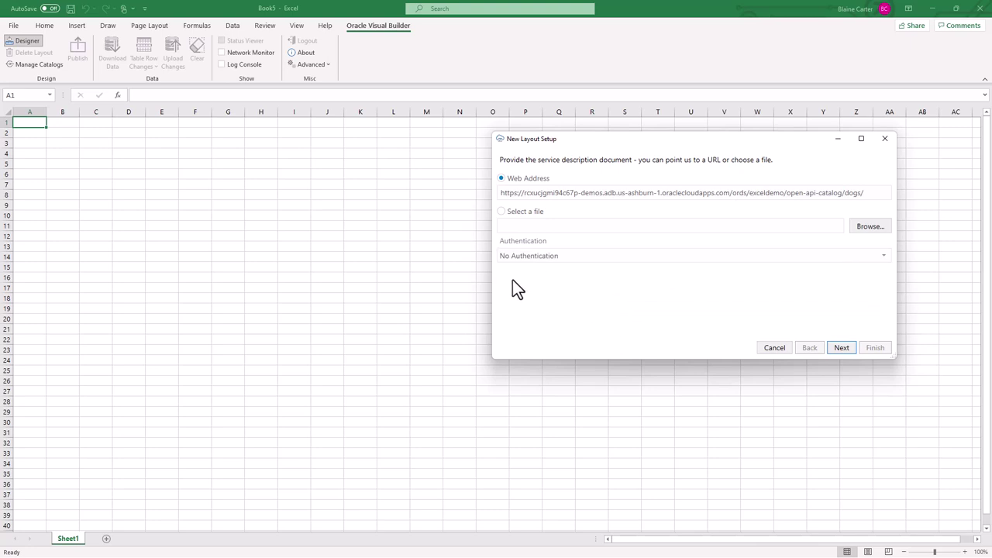
{"action": "left_click", "coordinate": [841, 348]}
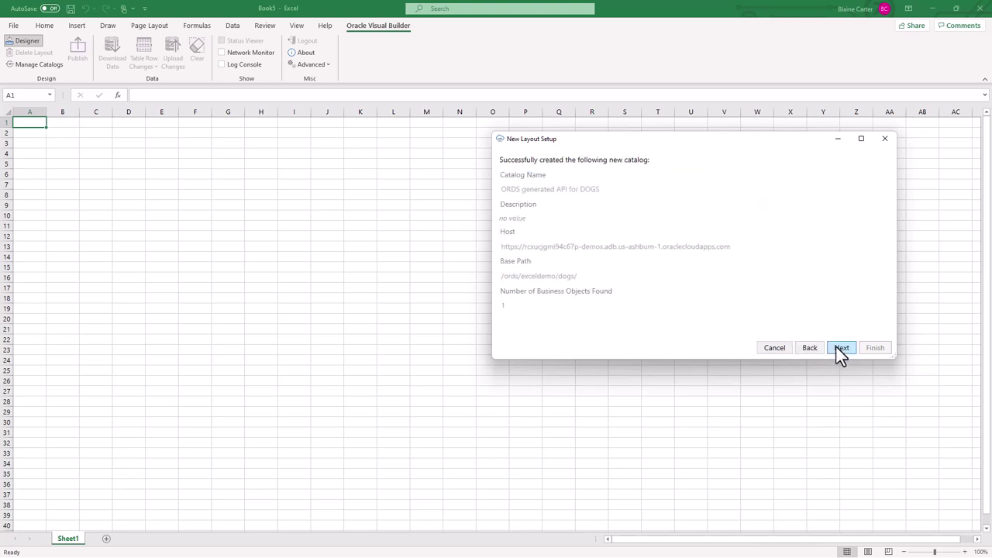
Create a Table Layout for the / business object of the DOGS catalog and download its data
{"action": "left_click", "coordinate": [838, 347]}
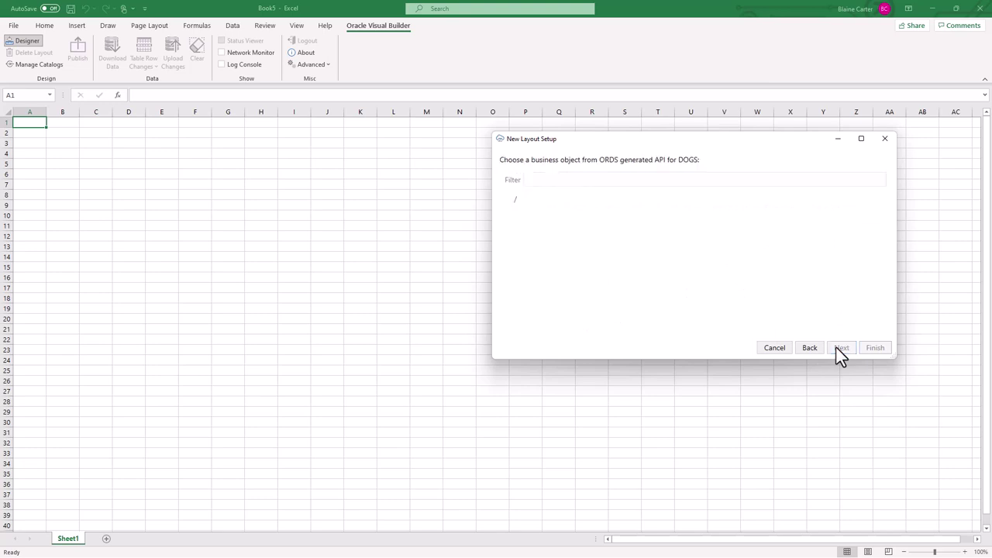
{"action": "left_click", "coordinate": [515, 199]}
{"action": "left_click", "coordinate": [841, 347]}
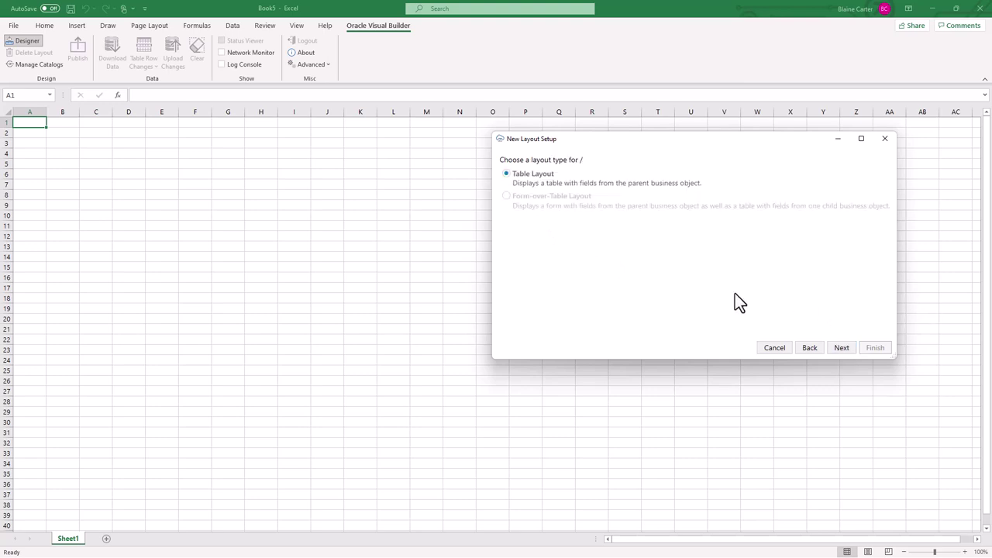
{"action": "left_click", "coordinate": [840, 345]}
{"action": "left_click", "coordinate": [875, 347]}
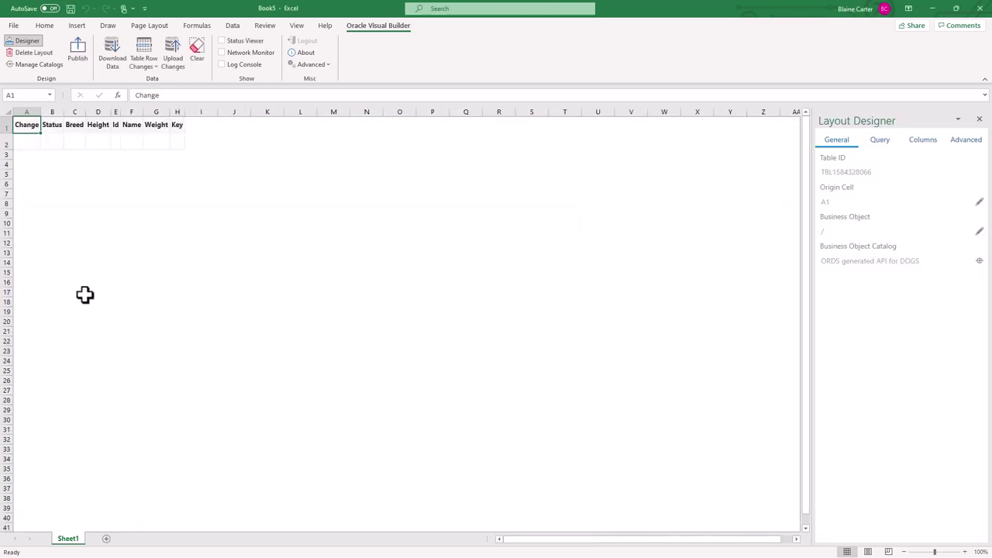
{"action": "left_click", "coordinate": [110, 53]}
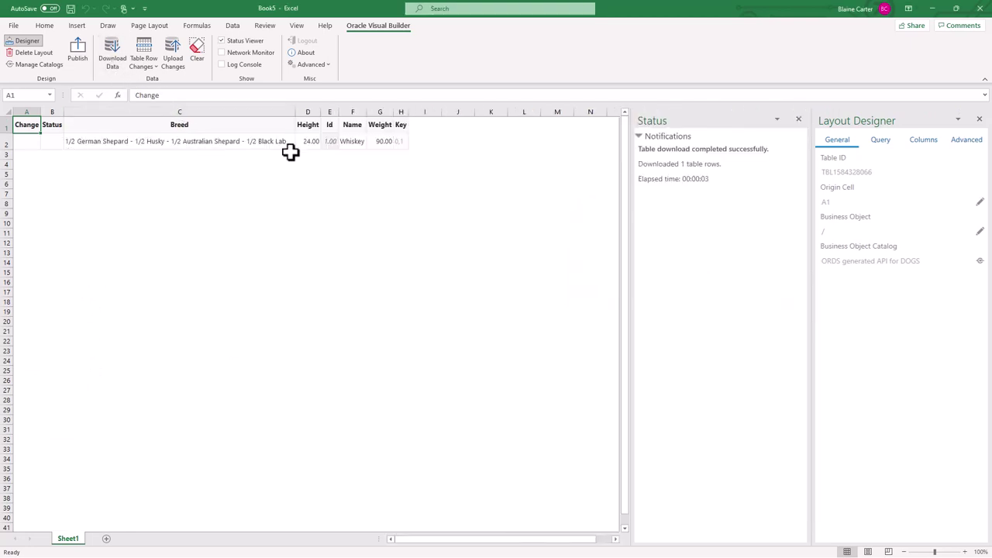
Set Whiskey's weight to 92 and upload the change
{"action": "left_click", "coordinate": [380, 140]}
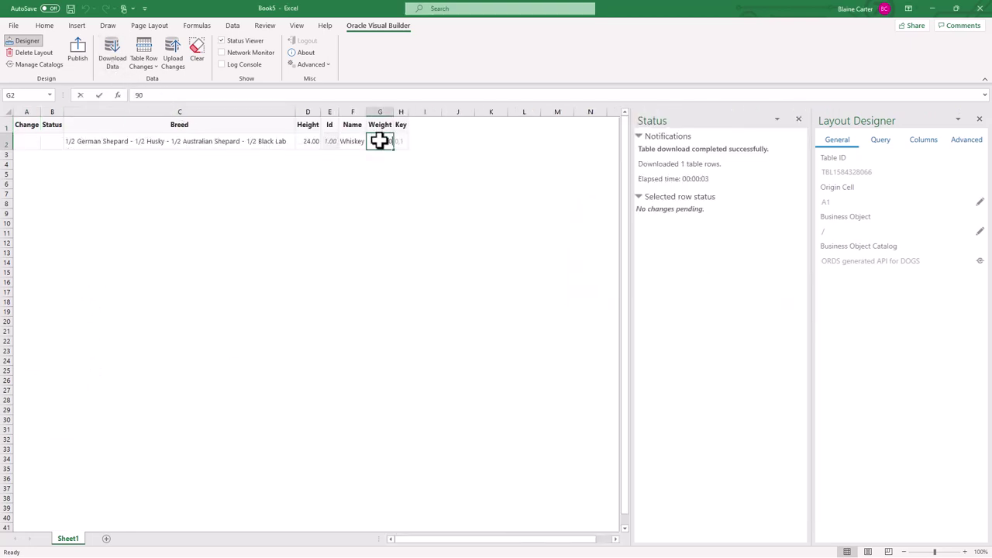
{"action": "double_click", "coordinate": [379, 140]}
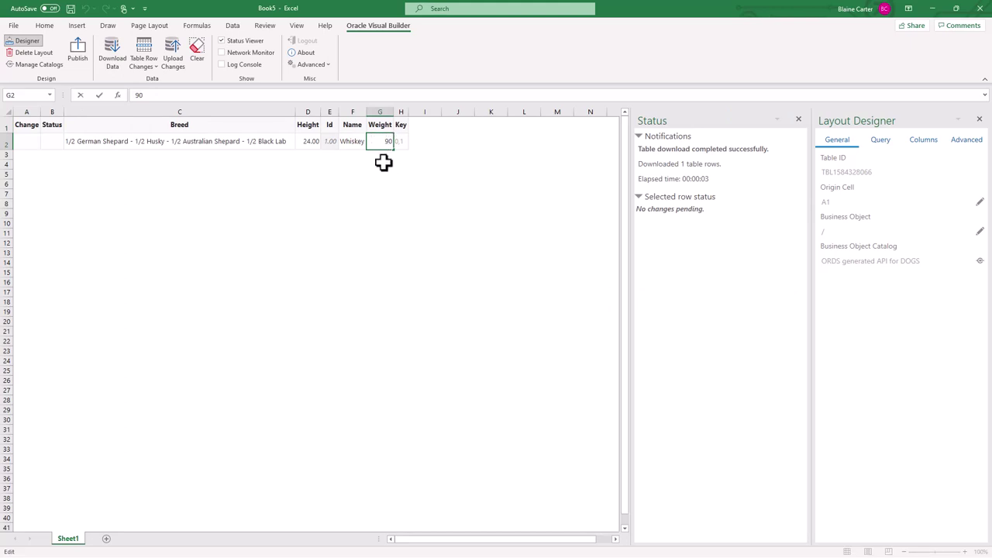
{"action": "key", "text": "BackSpace"}
{"action": "type", "text": "2"}
{"action": "left_click", "coordinate": [218, 140]}
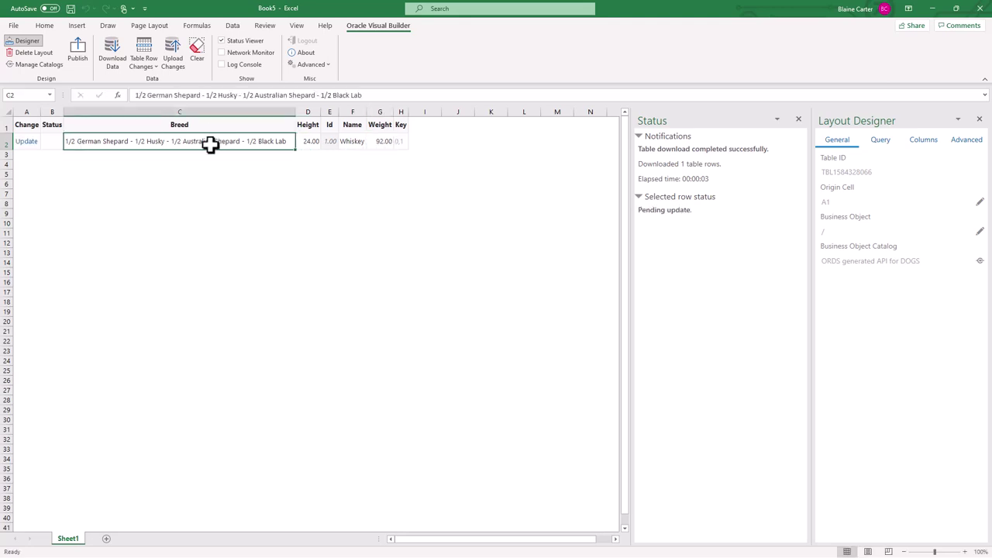
{"action": "left_click", "coordinate": [172, 58]}
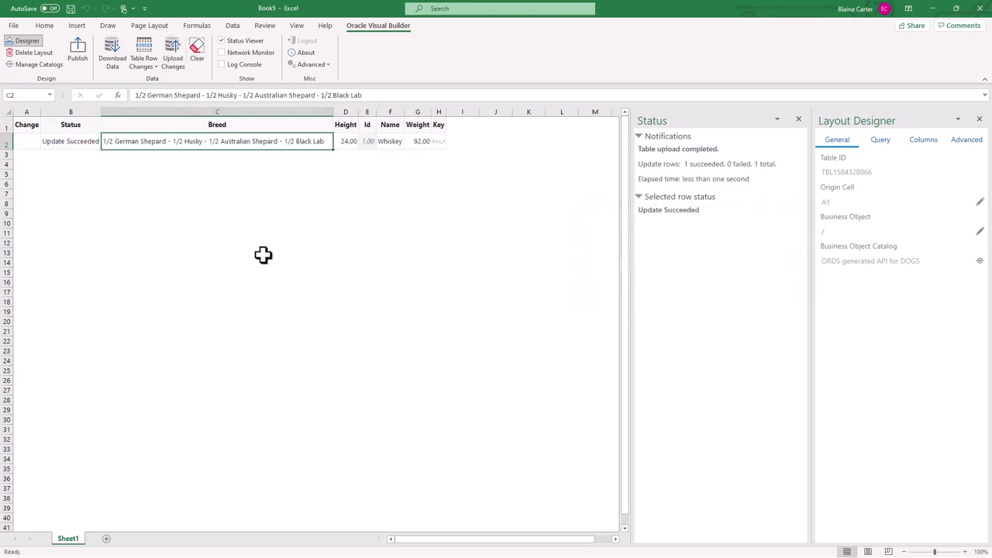
Set Whiskey's weight to 90 and upload the change
{"action": "left_click", "coordinate": [417, 141]}
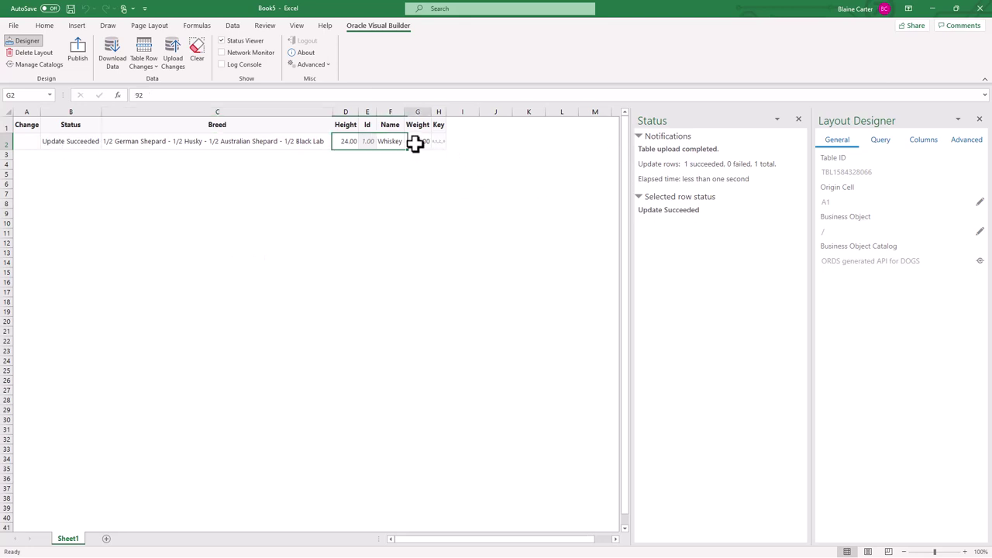
{"action": "type", "text": "90"}
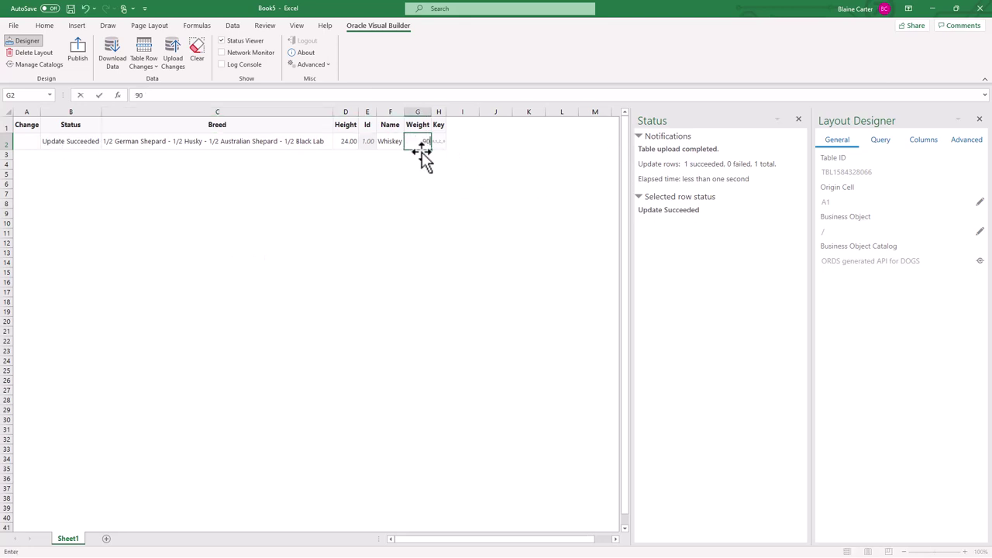
{"action": "left_click", "coordinate": [245, 149]}
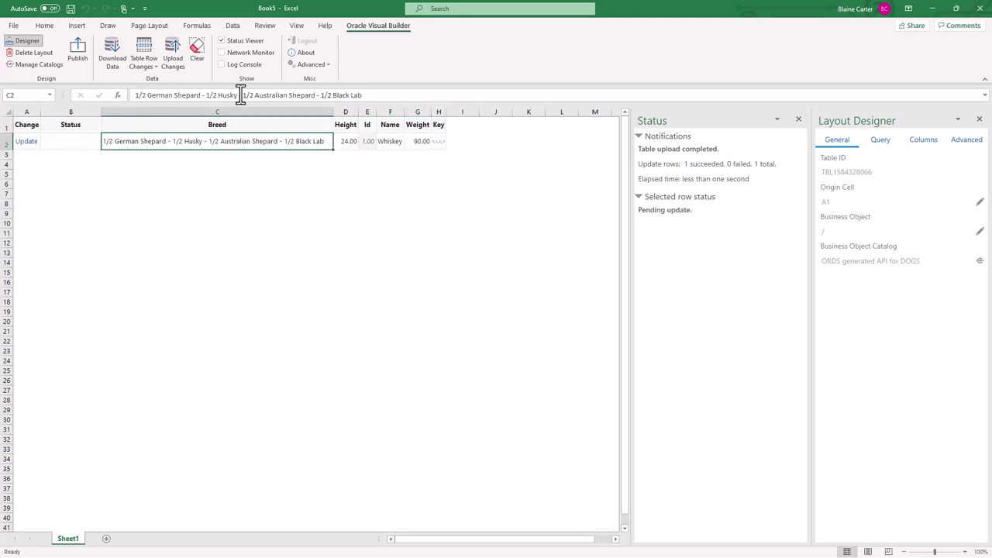
{"action": "left_click", "coordinate": [173, 53]}
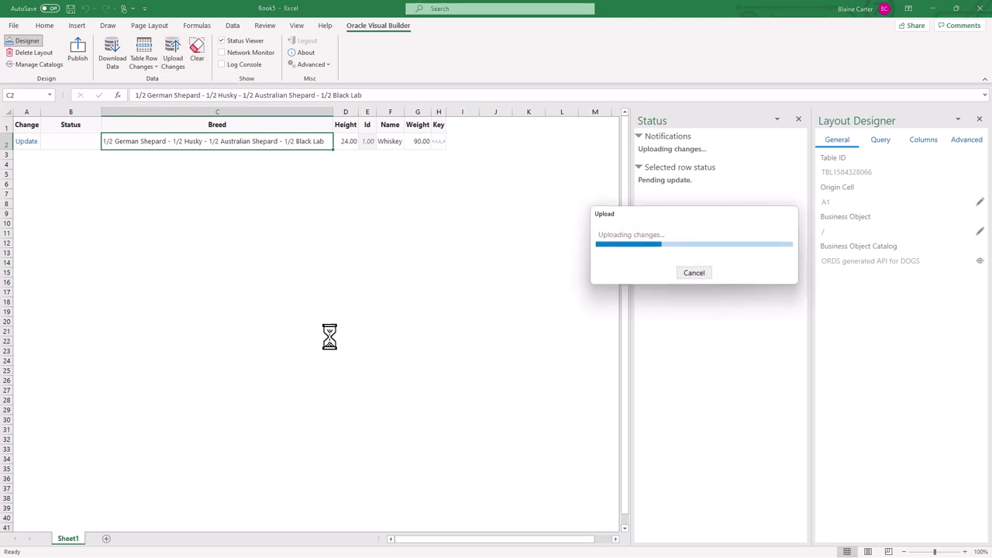